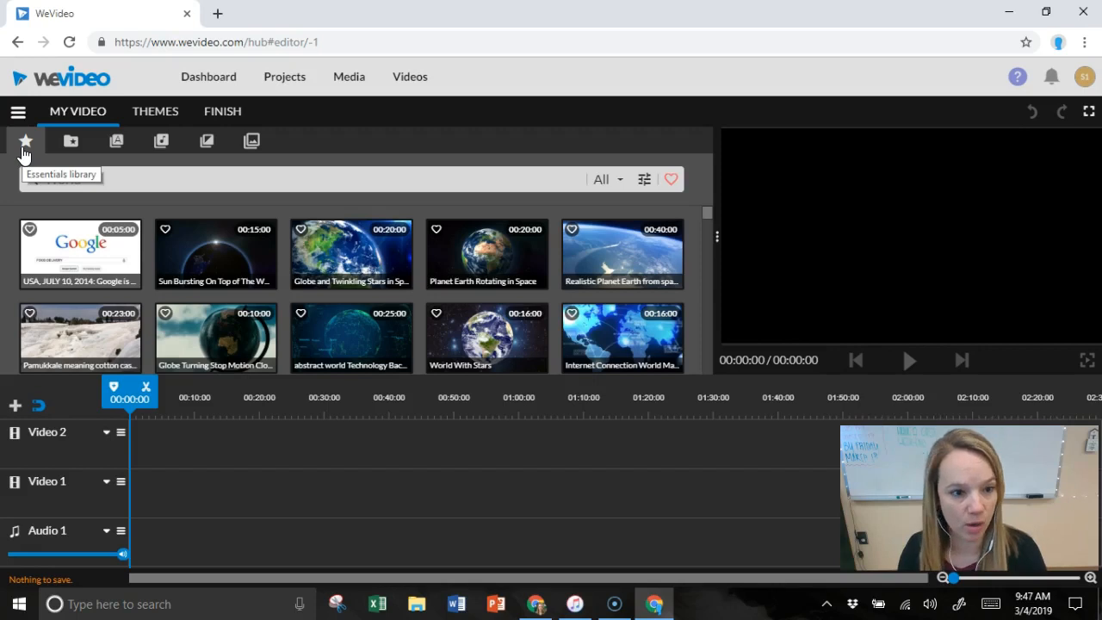
# Step: Add Opening Image from the shared media to the Video 2 track, starting at about 00:02:12
pyautogui.click(72, 145)
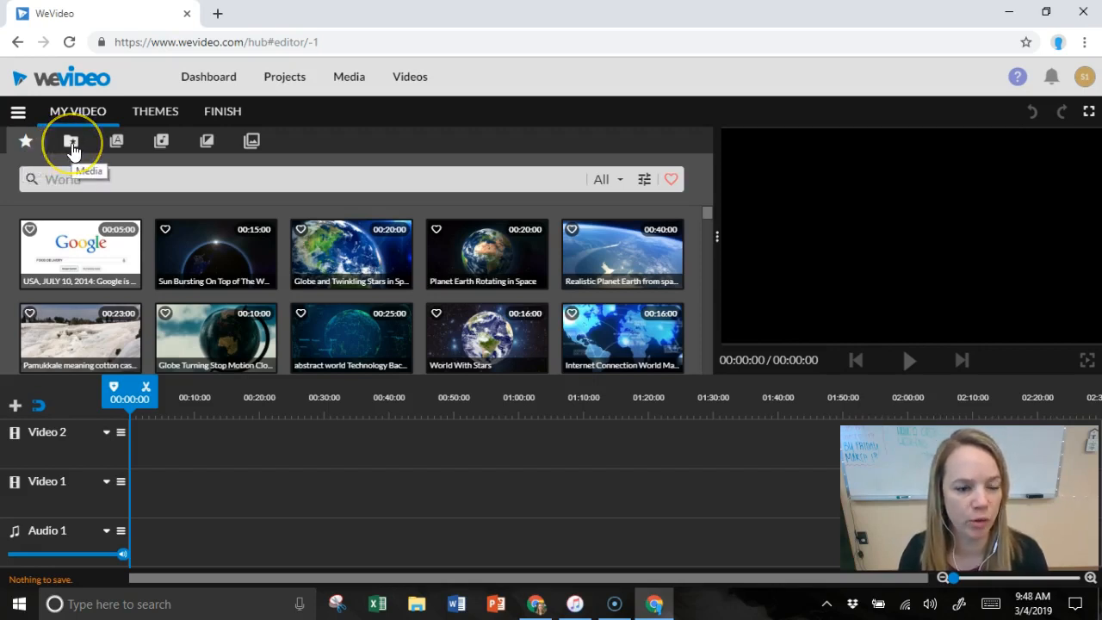
pyautogui.click(75, 147)
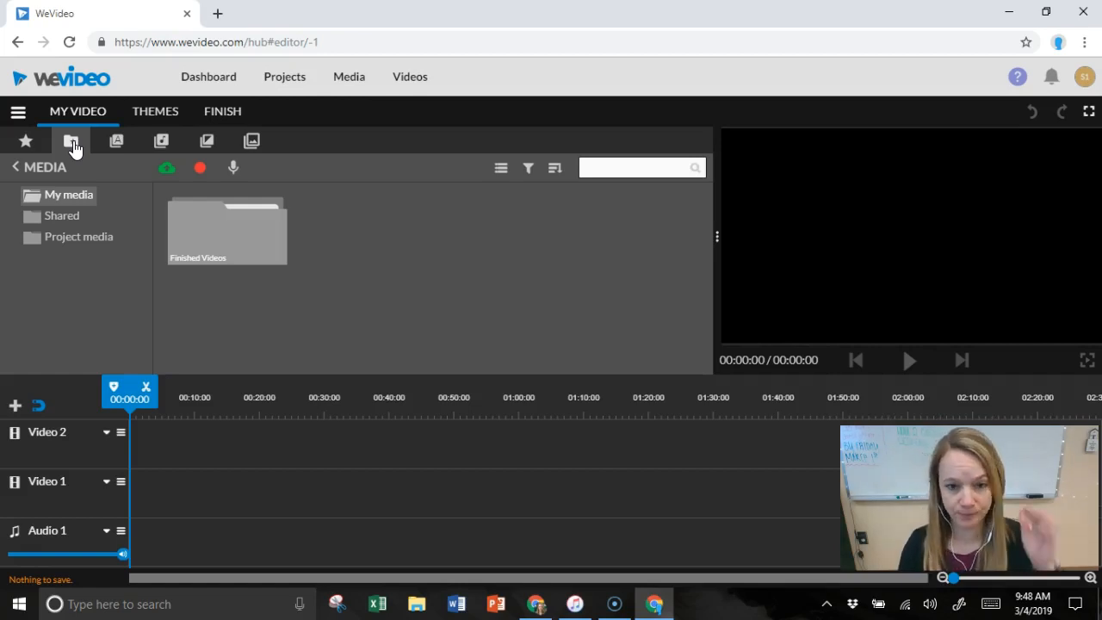
pyautogui.click(72, 145)
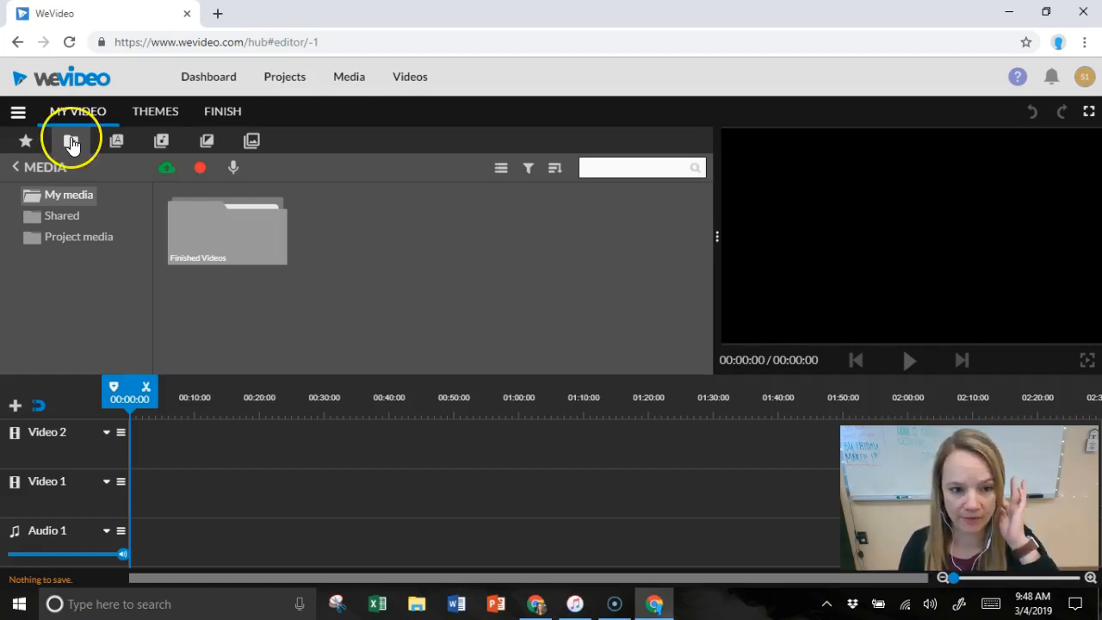
pyautogui.click(65, 218)
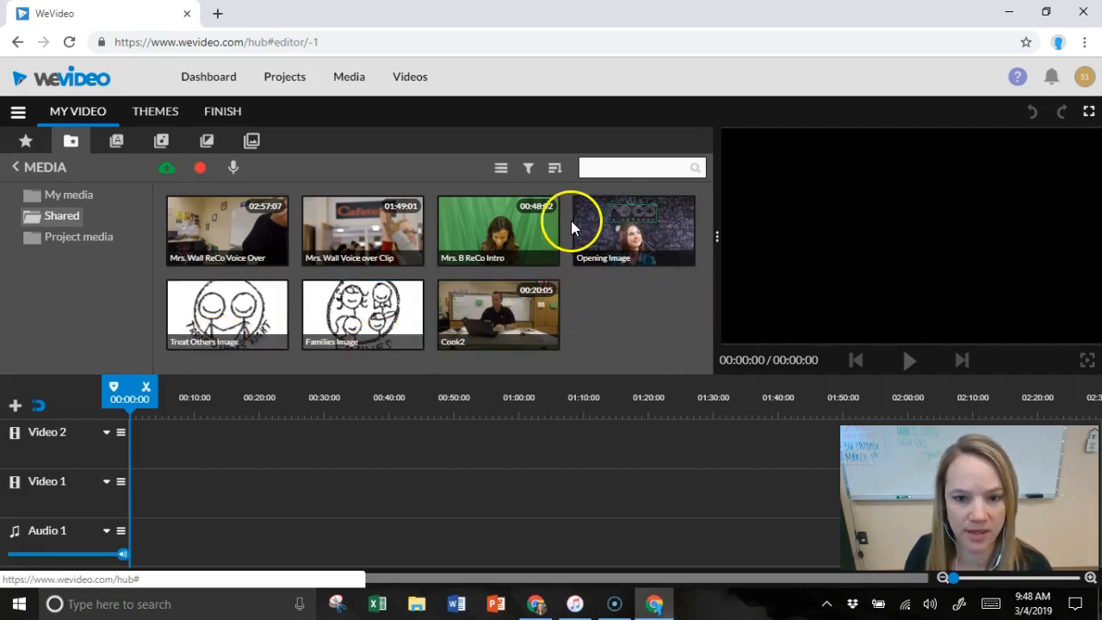
pyautogui.moveTo(641, 206); pyautogui.dragTo(169, 456)
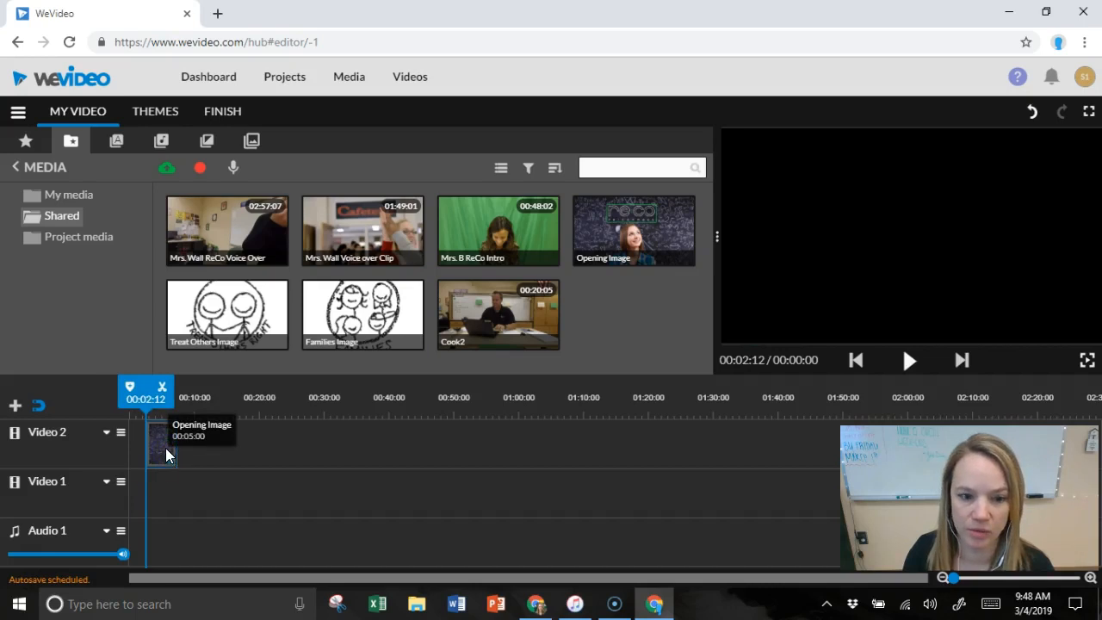
# Step: Preview the Opening Image clip on the Video 2 track and open it for editing
pyautogui.click(148, 450)
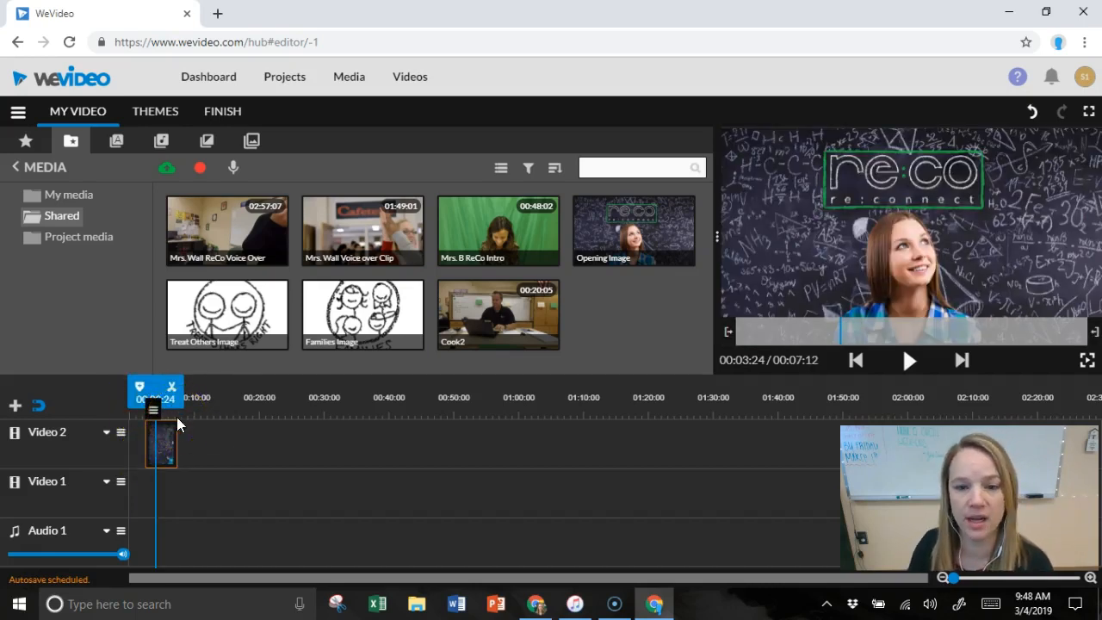
pyautogui.click(169, 438)
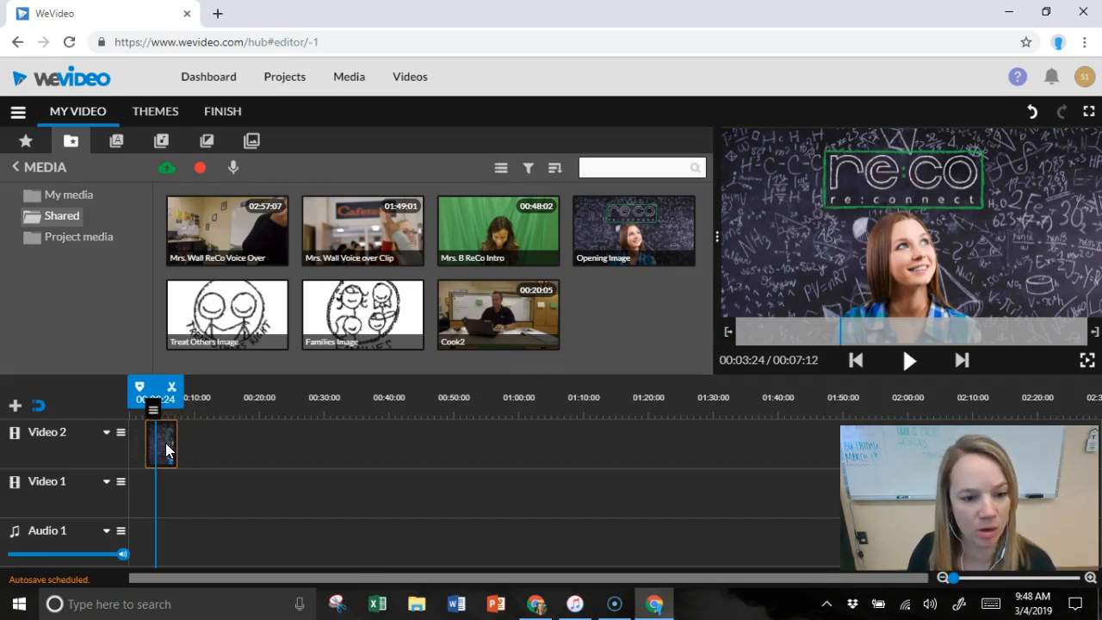
pyautogui.doubleClick(166, 443)
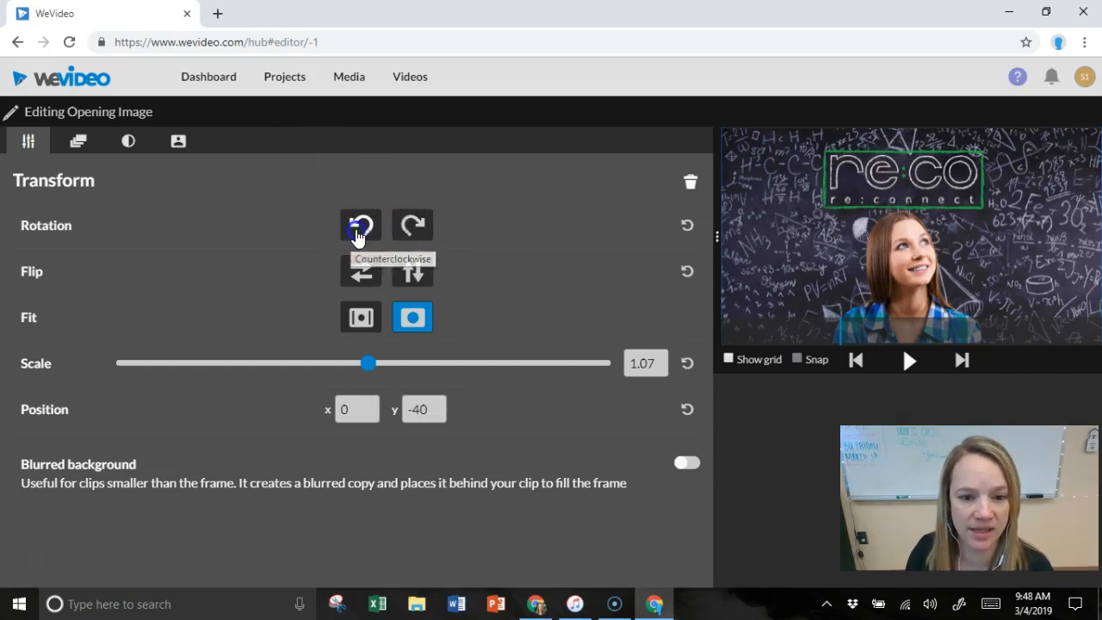
# Step: Try out rotating the image counterclockwise through a full turn and flipping it horizontally and back
pyautogui.click(360, 226)
pyautogui.click(358, 237)
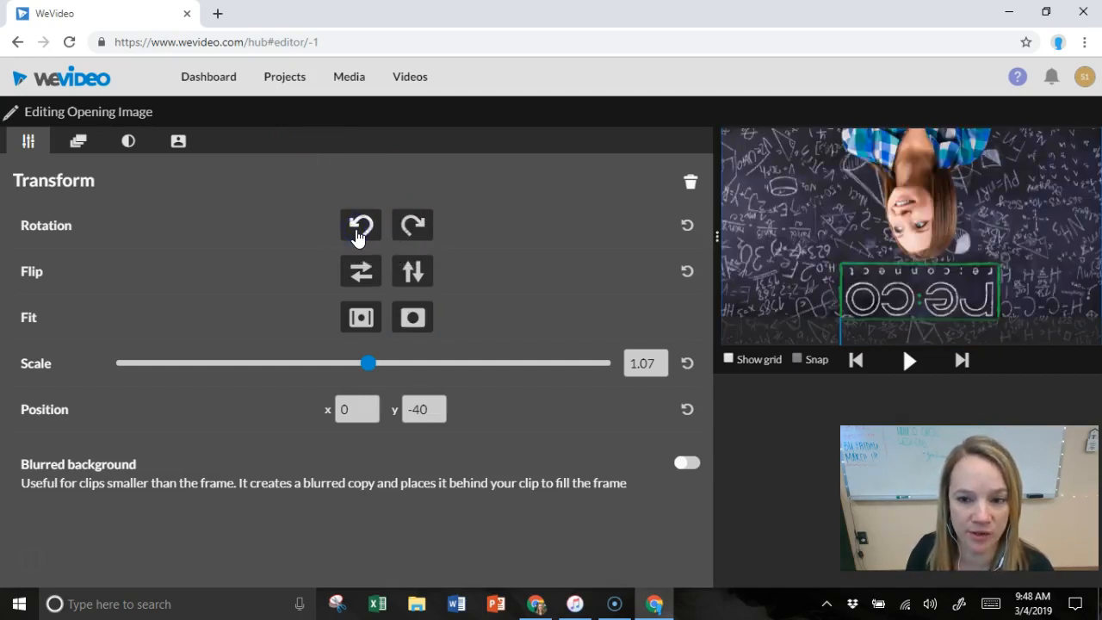
pyautogui.click(358, 237)
pyautogui.click(358, 237)
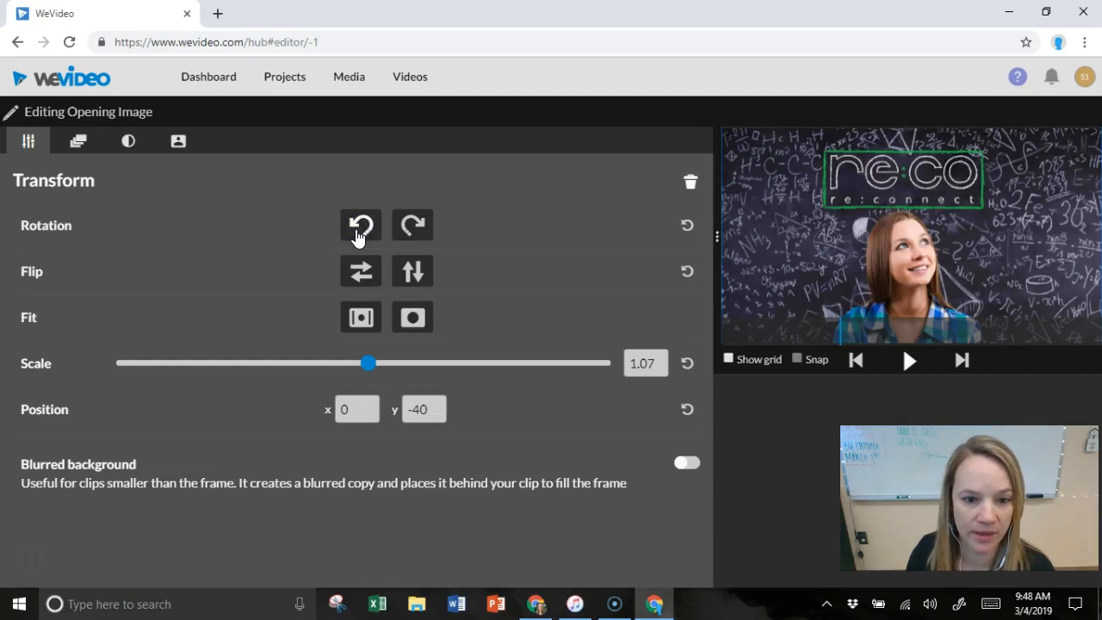
pyautogui.click(361, 271)
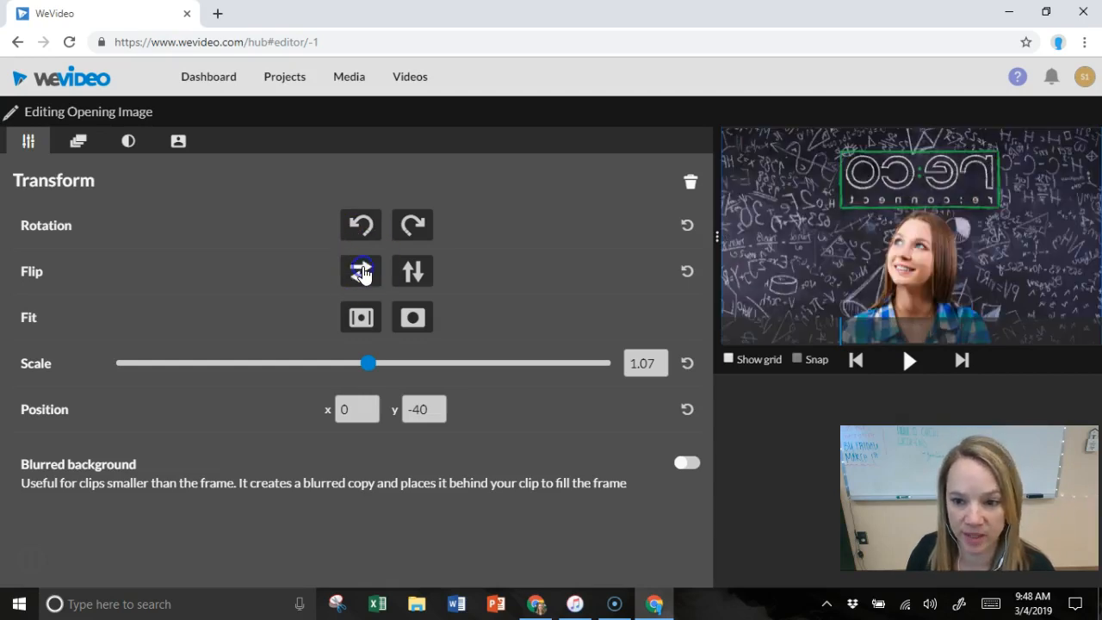
pyautogui.click(362, 271)
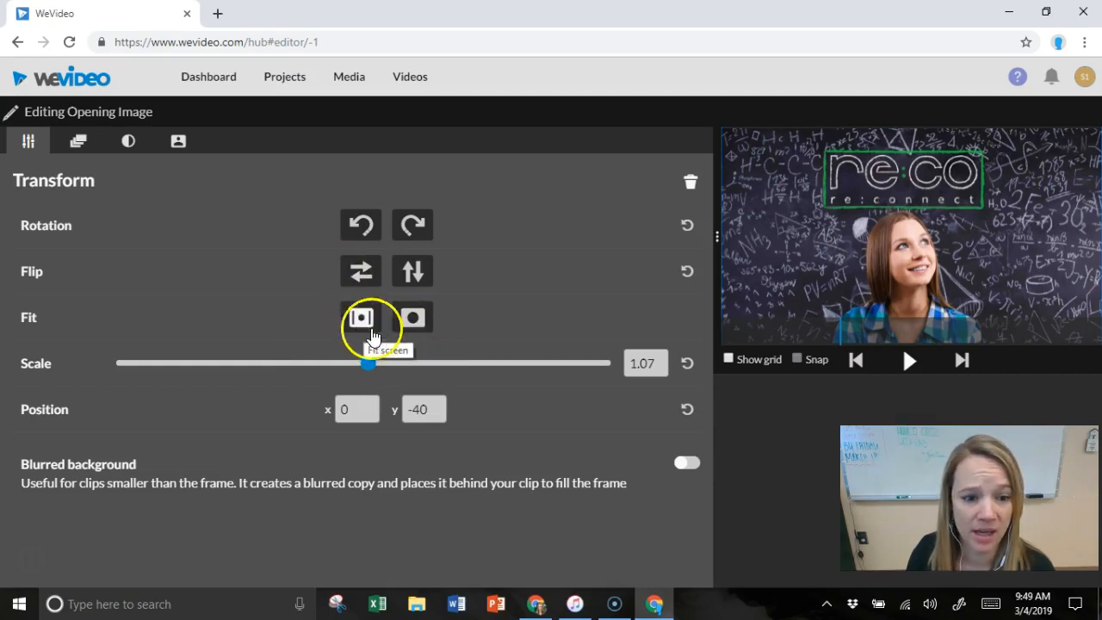
# Step: Resize the image to a scale of about 1.16 and position its animation start frame at about x -69, y -52
pyautogui.moveTo(369, 364); pyautogui.dragTo(324, 370)
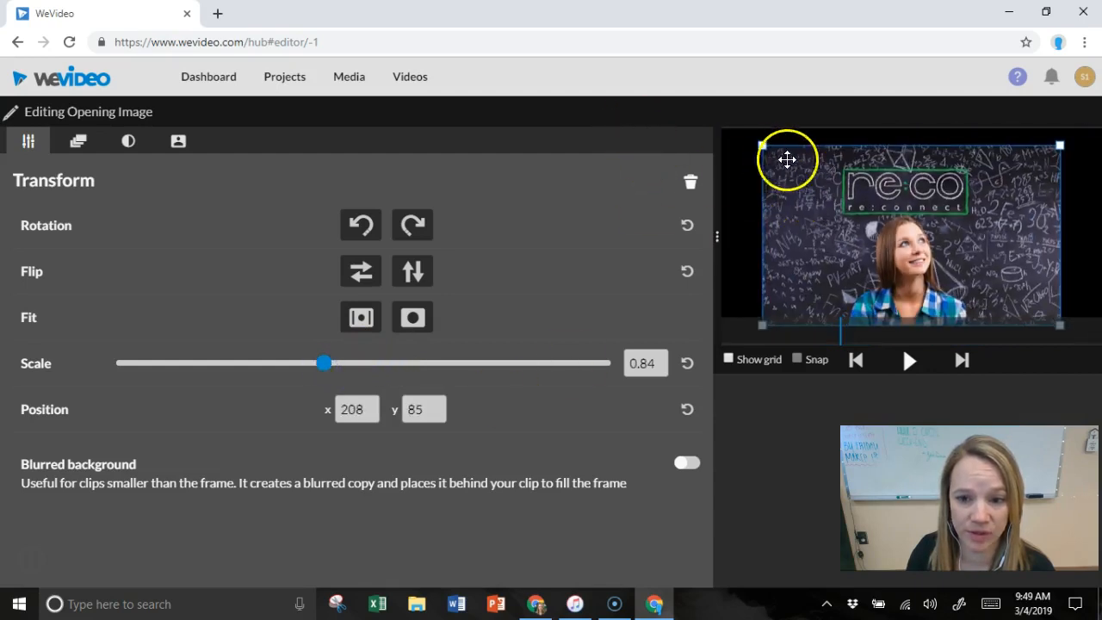
pyautogui.moveTo(763, 145); pyautogui.dragTo(662, 172)
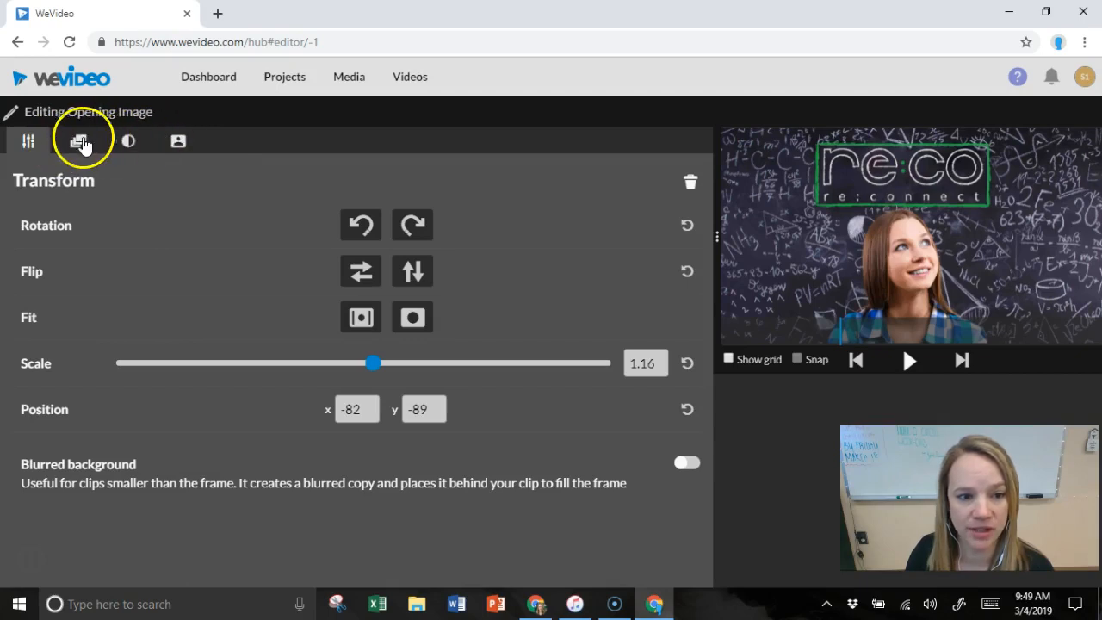
pyautogui.click(78, 143)
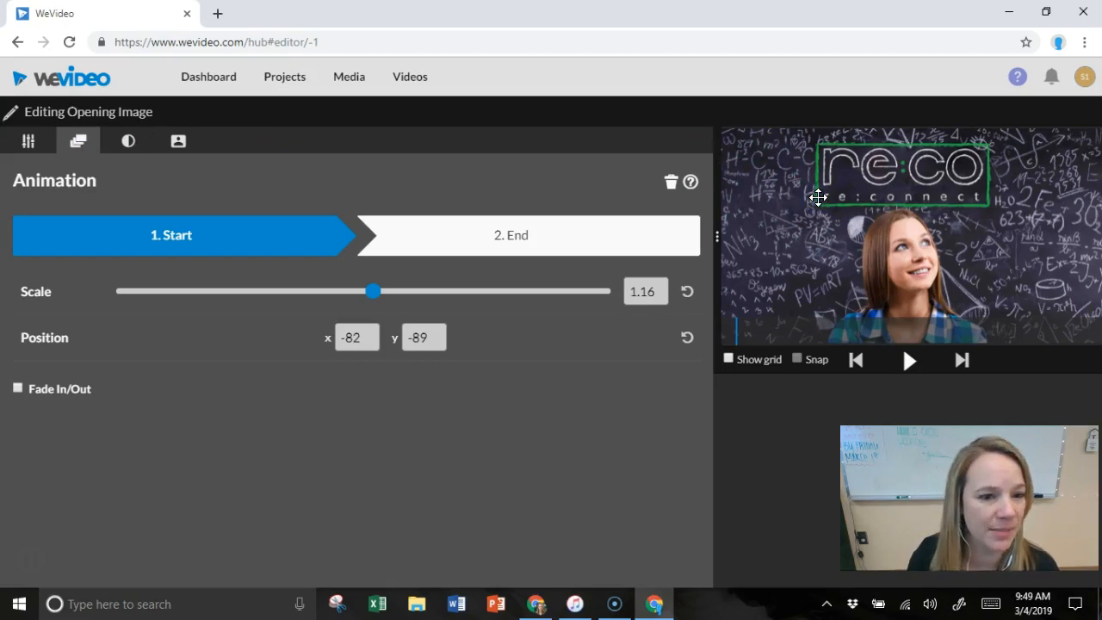
pyautogui.moveTo(818, 197)
pyautogui.mouseDown()
pyautogui.moveTo(851, 244)
pyautogui.moveTo(819, 204)
pyautogui.mouseUp()
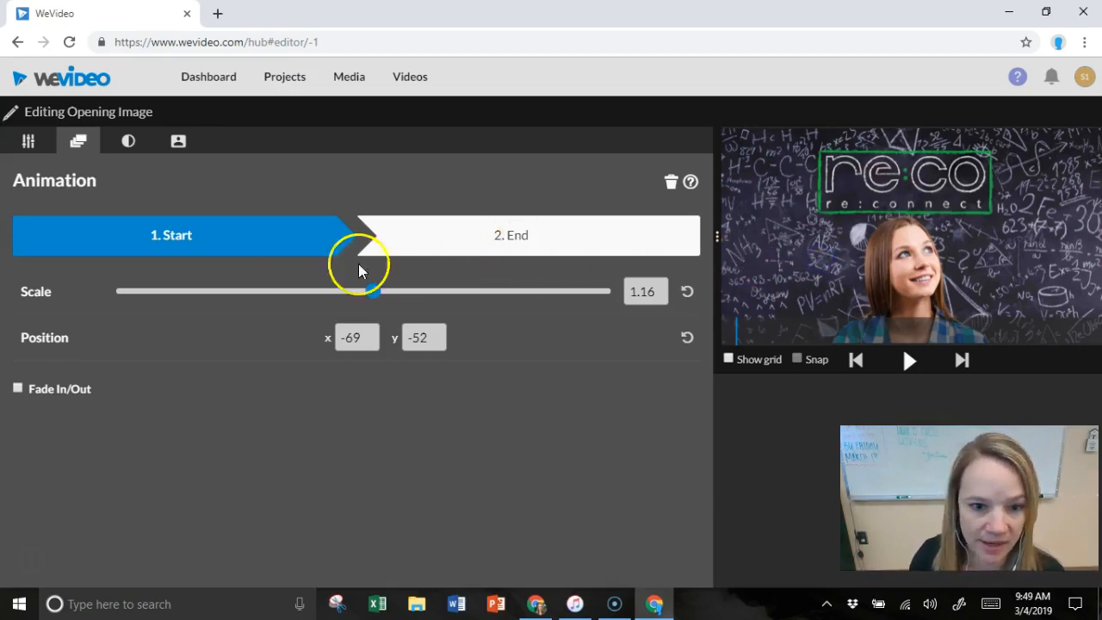
# Step: Scale the animation's end frame down to about 0.65 and position it at about x 834, y 412
pyautogui.click(179, 240)
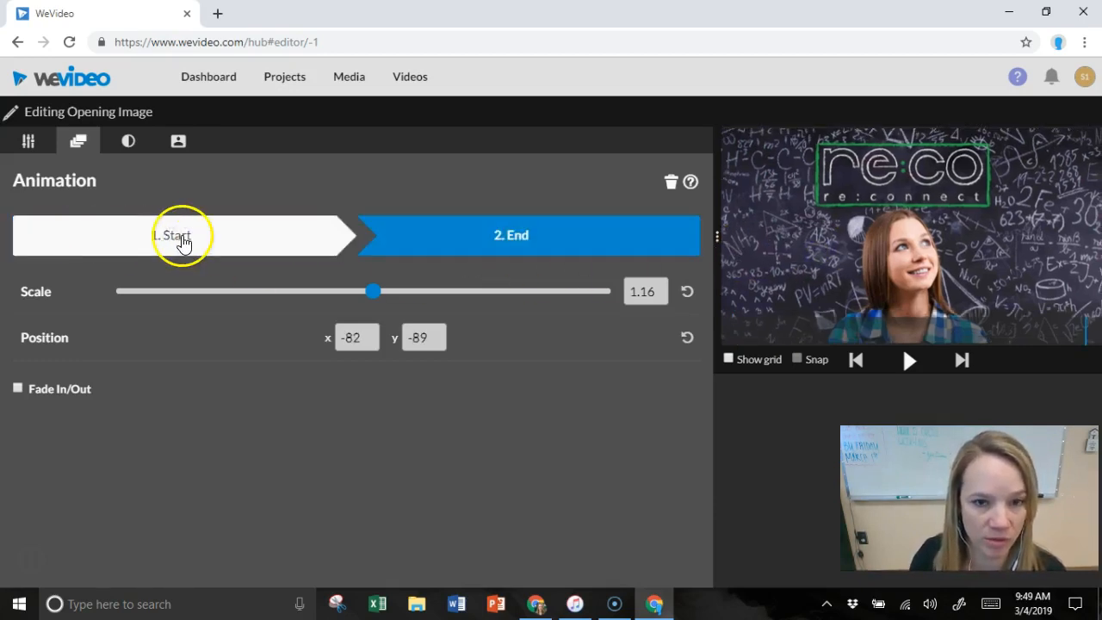
pyautogui.moveTo(964, 198); pyautogui.dragTo(823, 192)
pyautogui.click(336, 291)
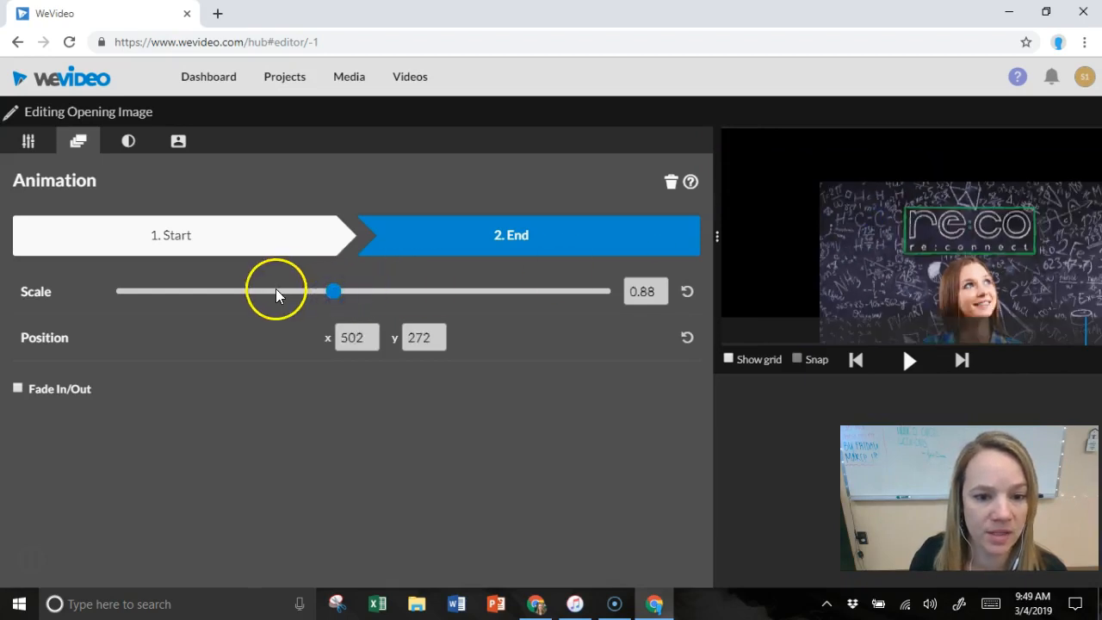
pyautogui.click(276, 291)
pyautogui.moveTo(979, 276); pyautogui.dragTo(1001, 272)
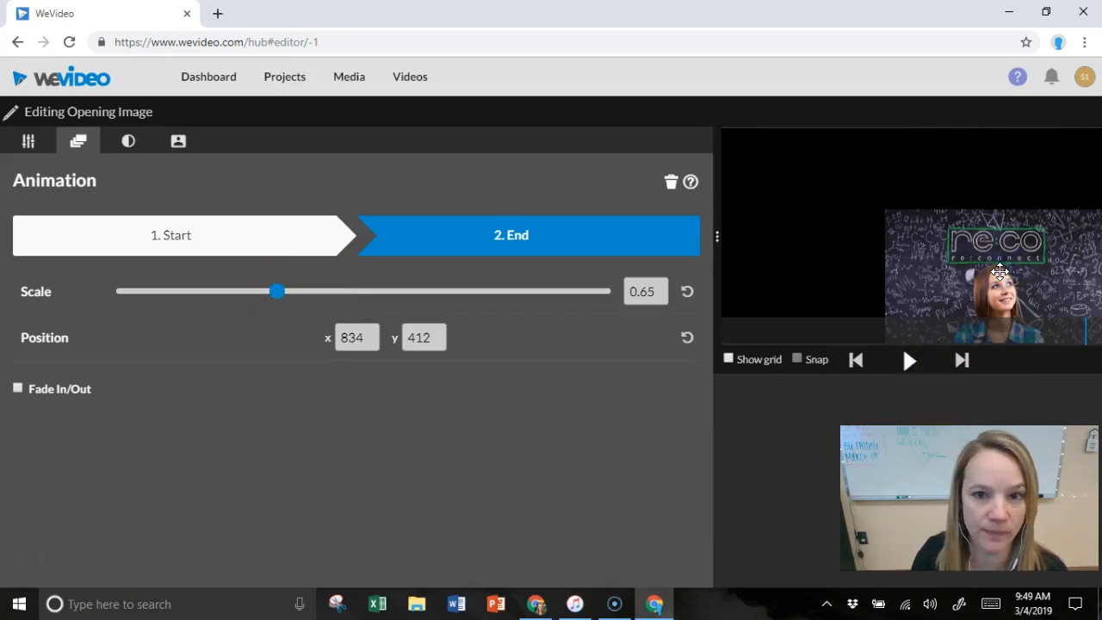
# Step: Scale the animation's start frame down to about 0.57 and move it to about x 1068, y 516
pyautogui.click(531, 246)
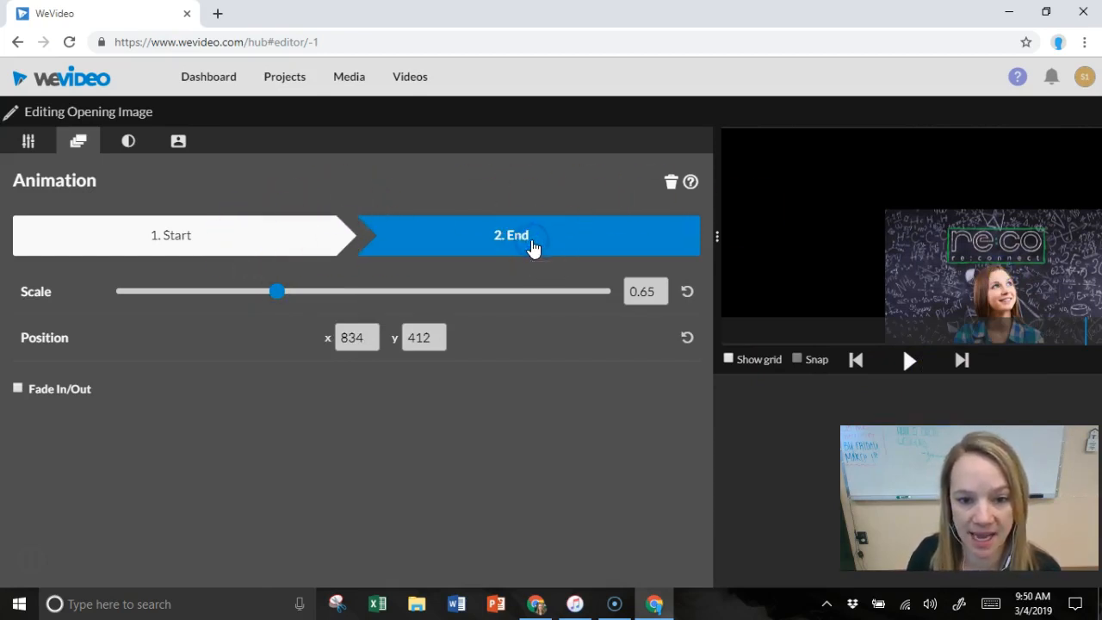
pyautogui.click(284, 239)
pyautogui.click(215, 247)
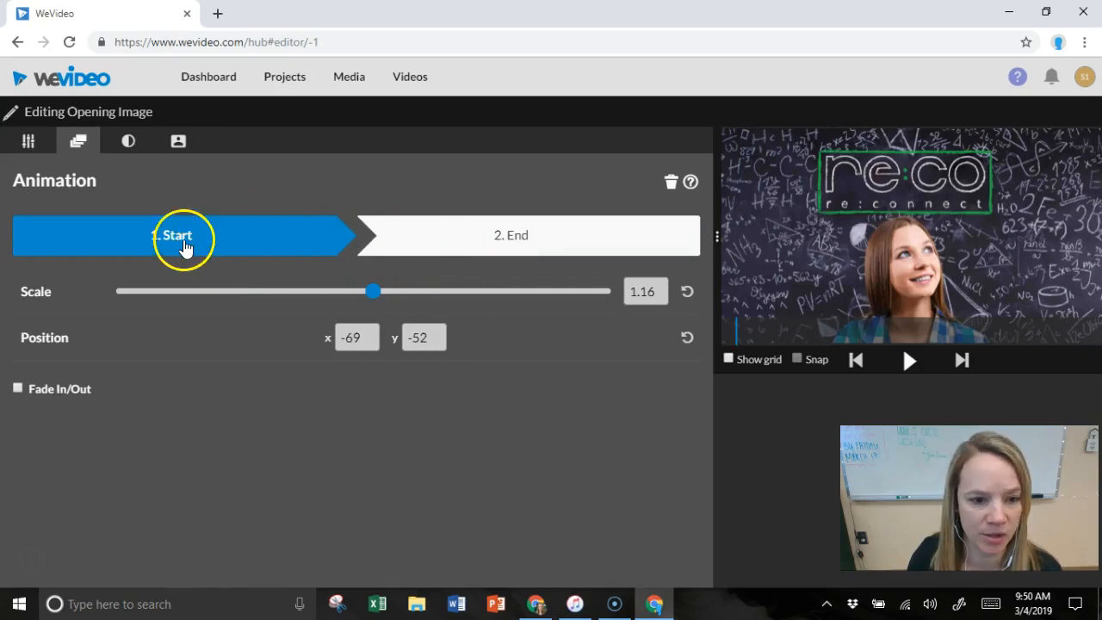
pyautogui.click(177, 244)
pyautogui.click(251, 245)
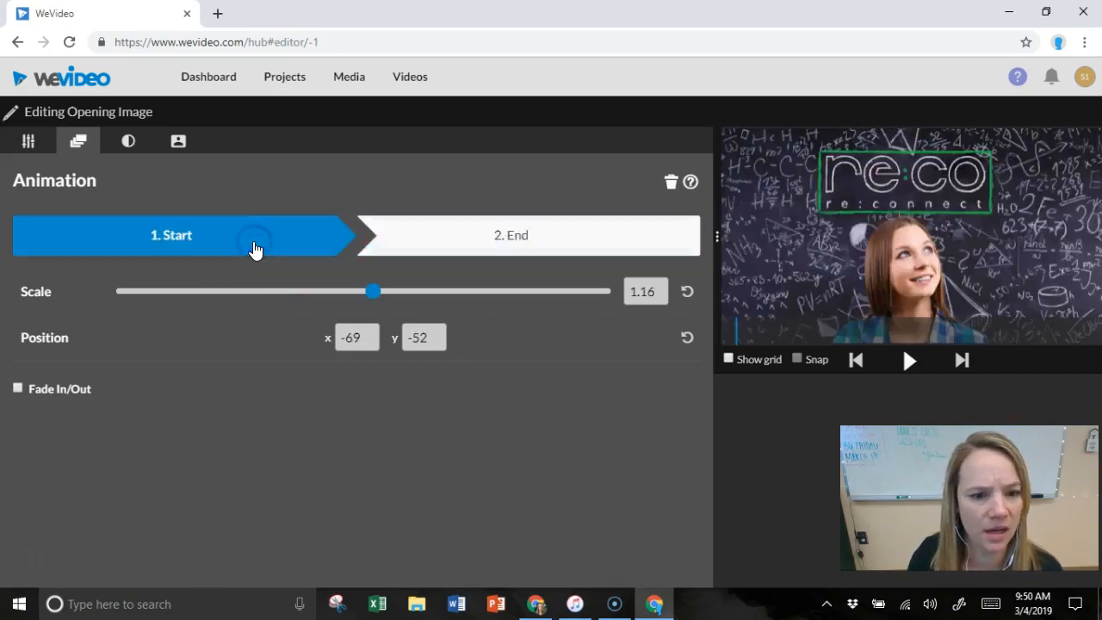
pyautogui.moveTo(370, 290); pyautogui.dragTo(255, 295)
pyautogui.moveTo(927, 244); pyautogui.dragTo(1049, 294)
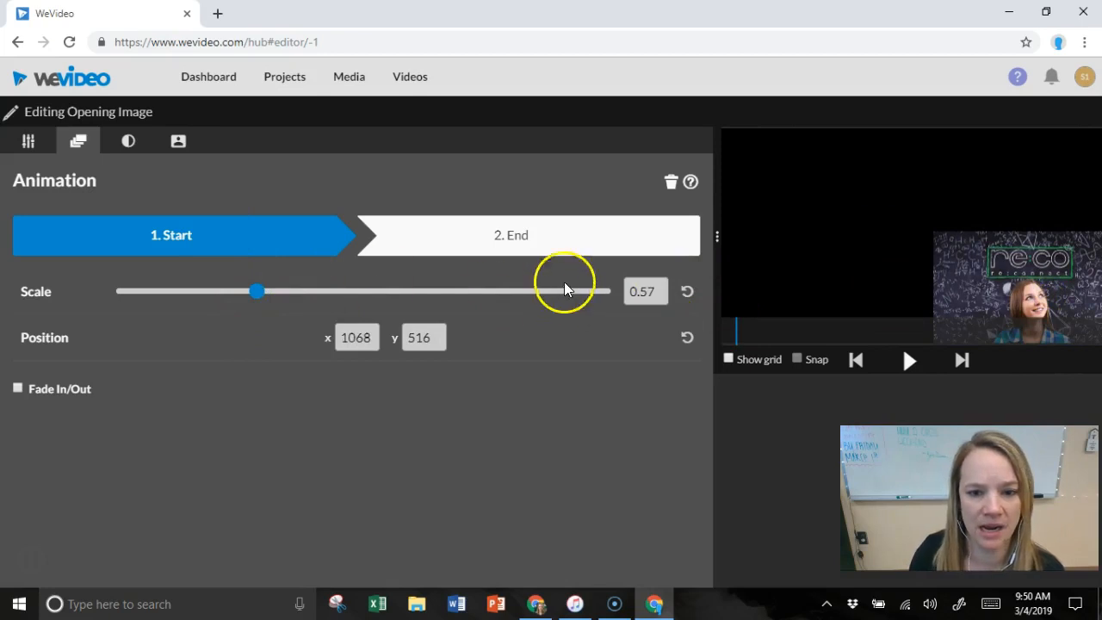
# Step: Enlarge the animation's end frame to a scale of about 1.24, filling the screen at about x -88, y -56
pyautogui.click(555, 249)
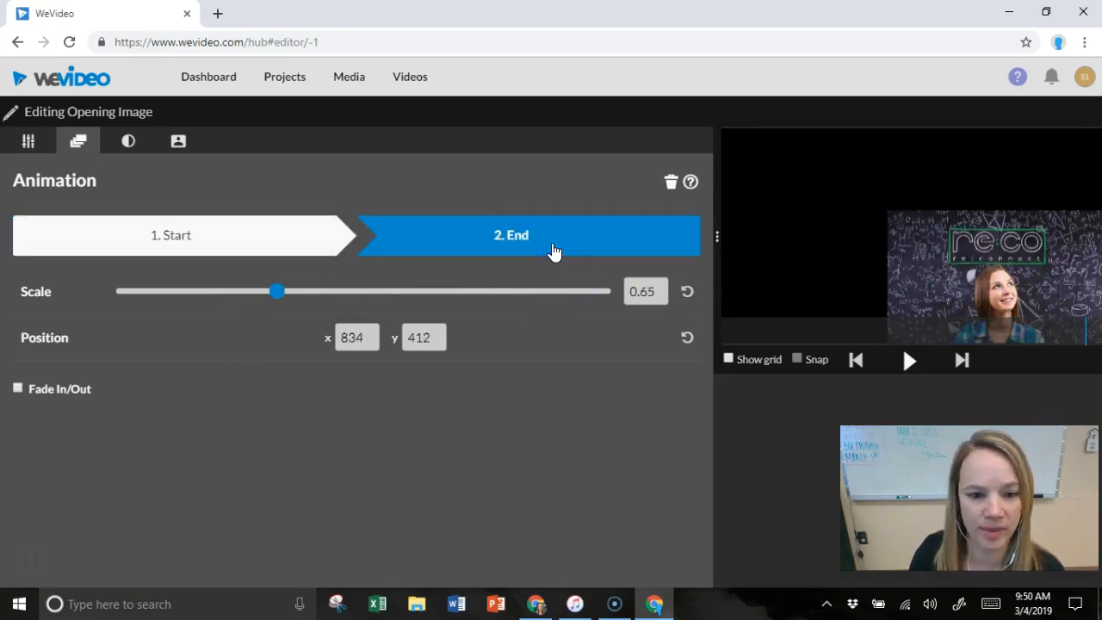
pyautogui.moveTo(274, 299); pyautogui.dragTo(379, 295)
pyautogui.click(760, 261)
pyautogui.moveTo(872, 250); pyautogui.dragTo(791, 219)
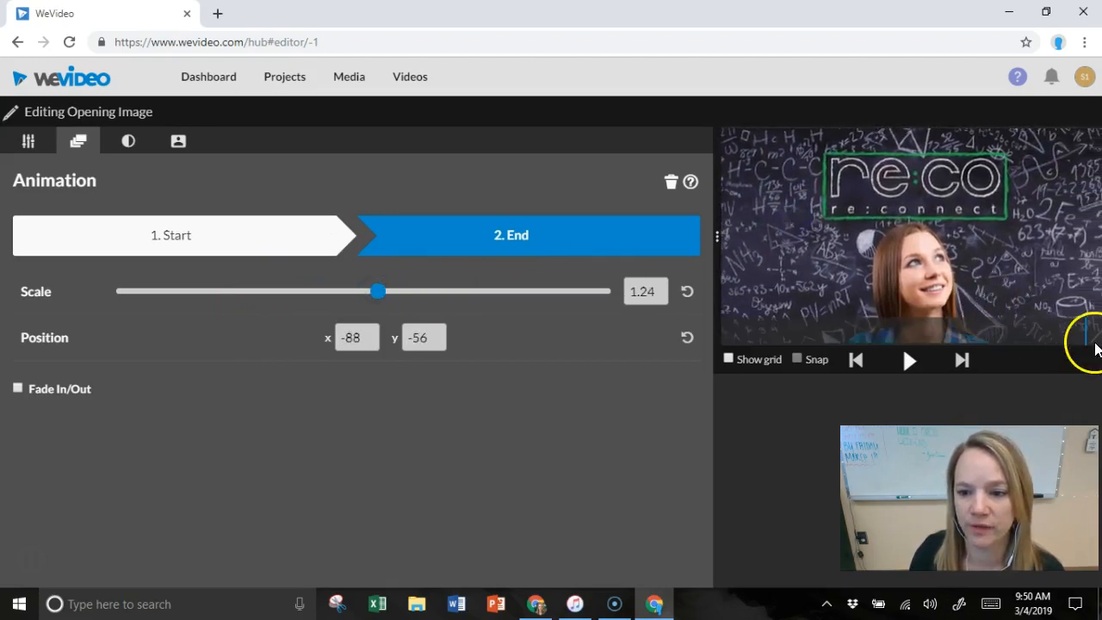
# Step: Play back the image's zoom-in animation from start frame to end frame
pyautogui.moveTo(1087, 333); pyautogui.dragTo(647, 326)
pyautogui.click(907, 362)
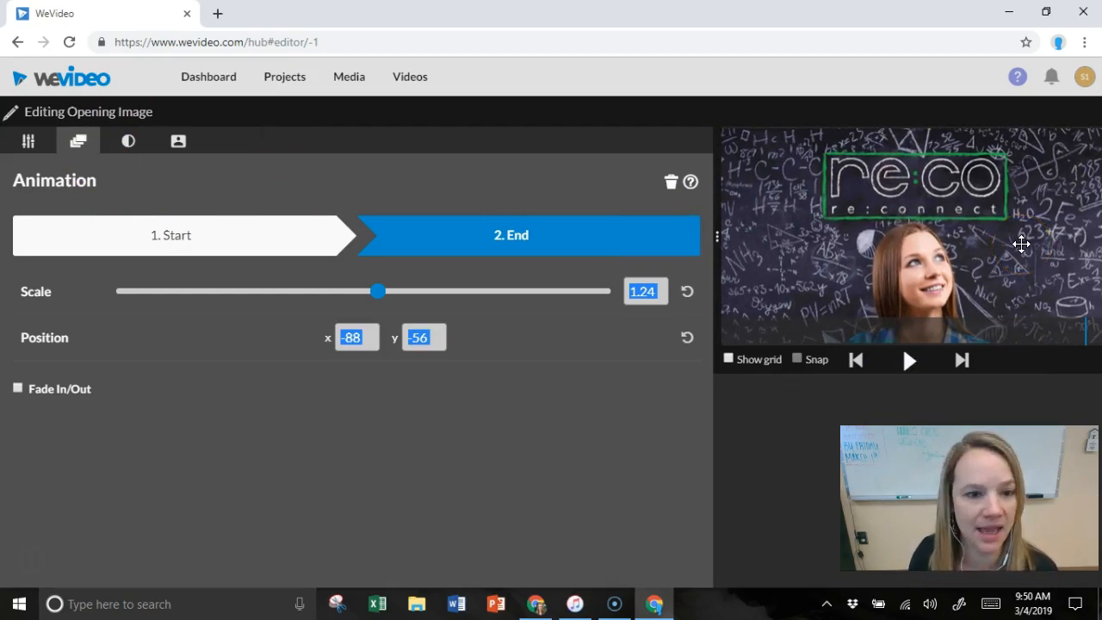
pyautogui.click(929, 369)
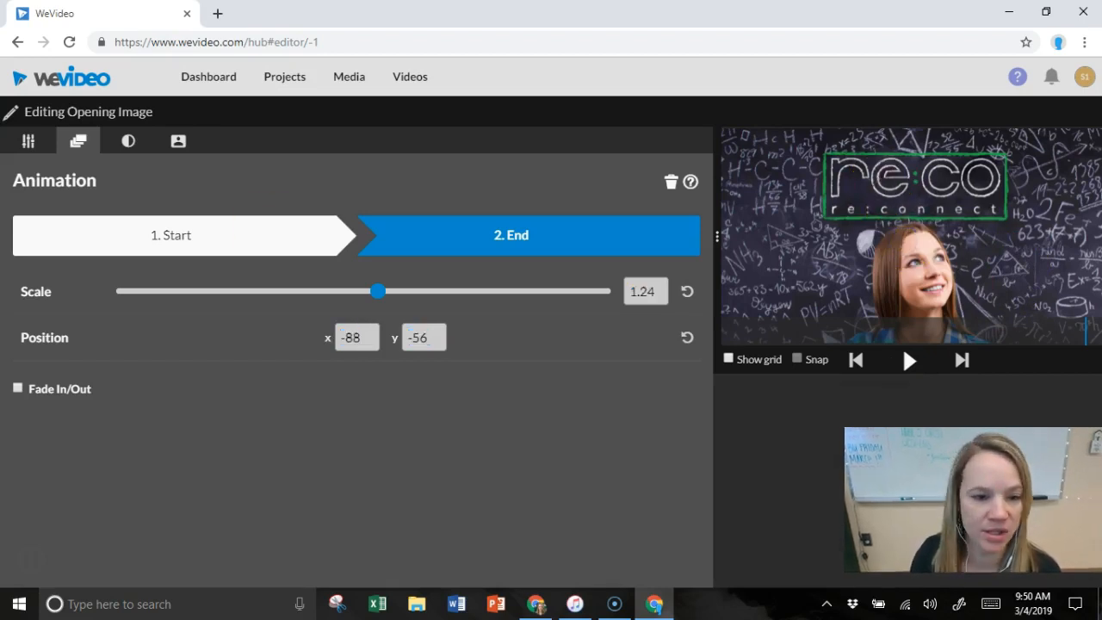
# Step: Center the animation's start frame at about x 507, y 272 and compare it with the end frame
pyautogui.click(276, 253)
pyautogui.moveTo(964, 275); pyautogui.dragTo(853, 227)
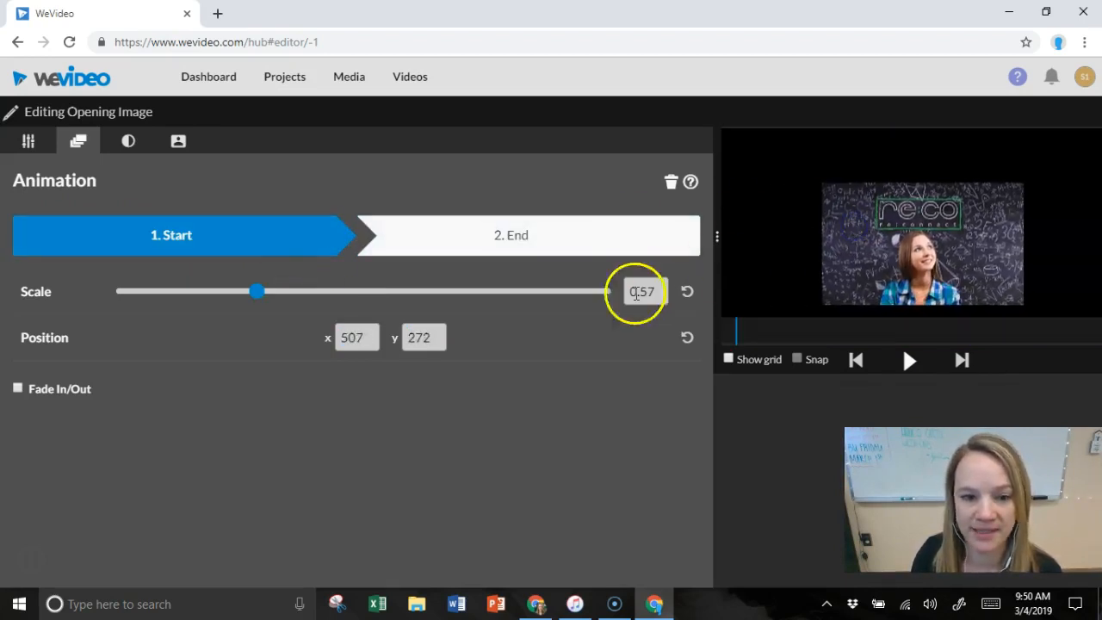
pyautogui.click(521, 245)
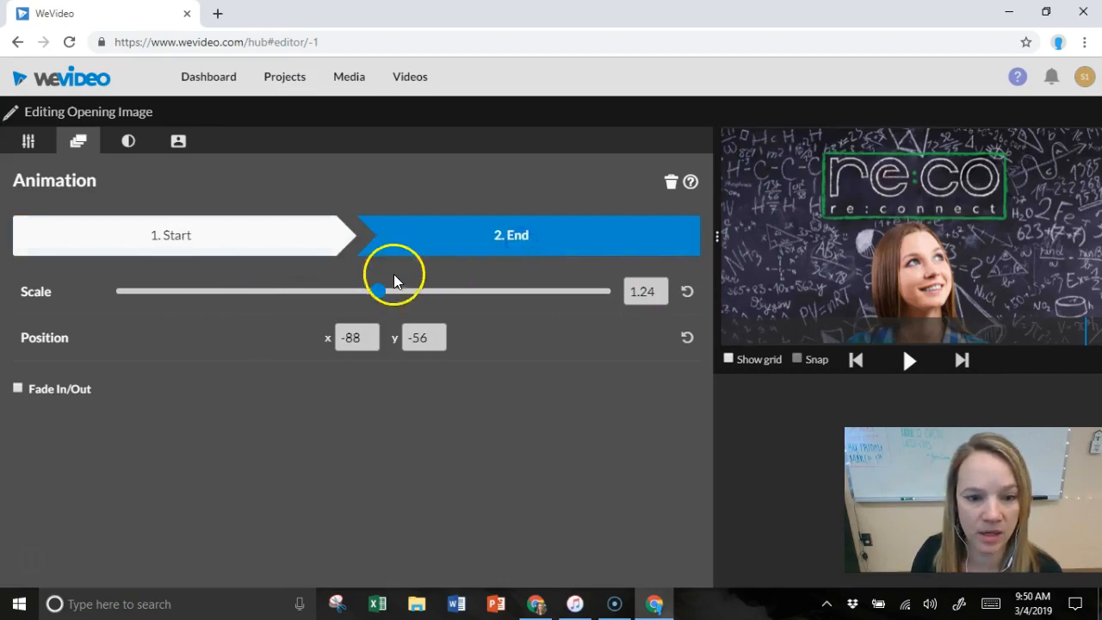
pyautogui.click(272, 241)
pyautogui.click(479, 247)
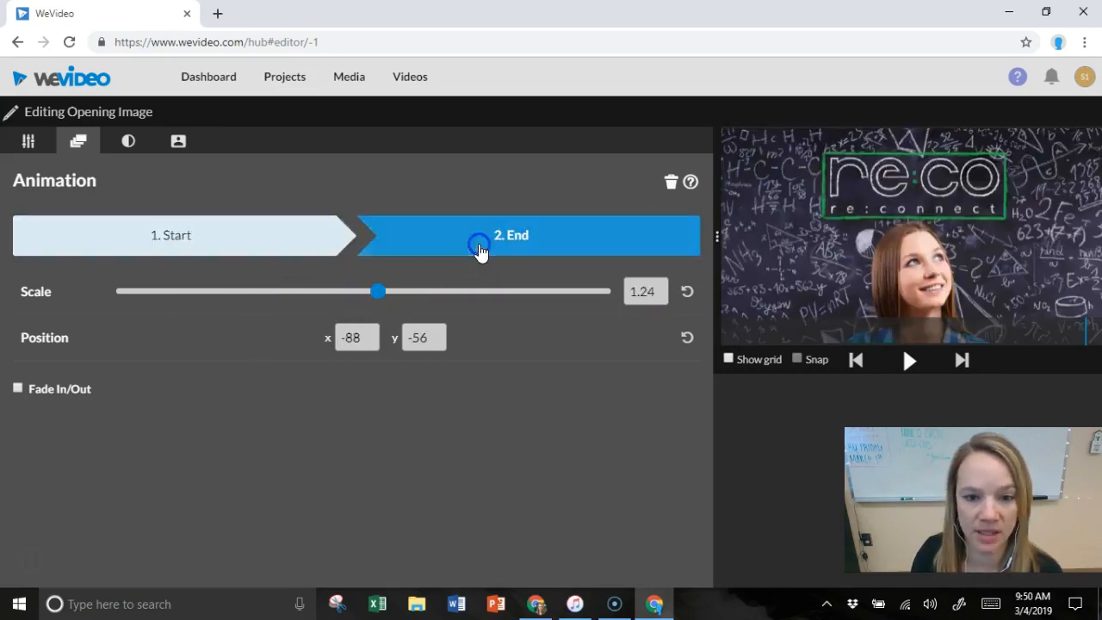
# Step: Reverse the zoom by setting the start frame's scale to about 2.28 and the end frame's scale to about 0.57
pyautogui.click(270, 239)
pyautogui.moveTo(256, 295); pyautogui.dragTo(438, 316)
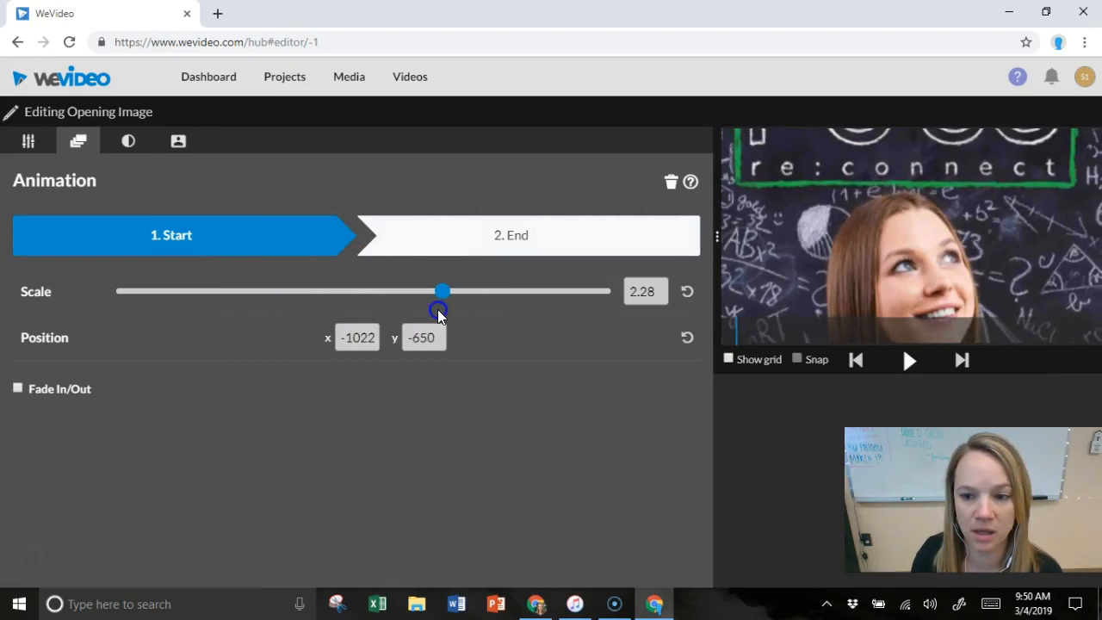
pyautogui.click(530, 243)
pyautogui.moveTo(390, 294); pyautogui.dragTo(257, 293)
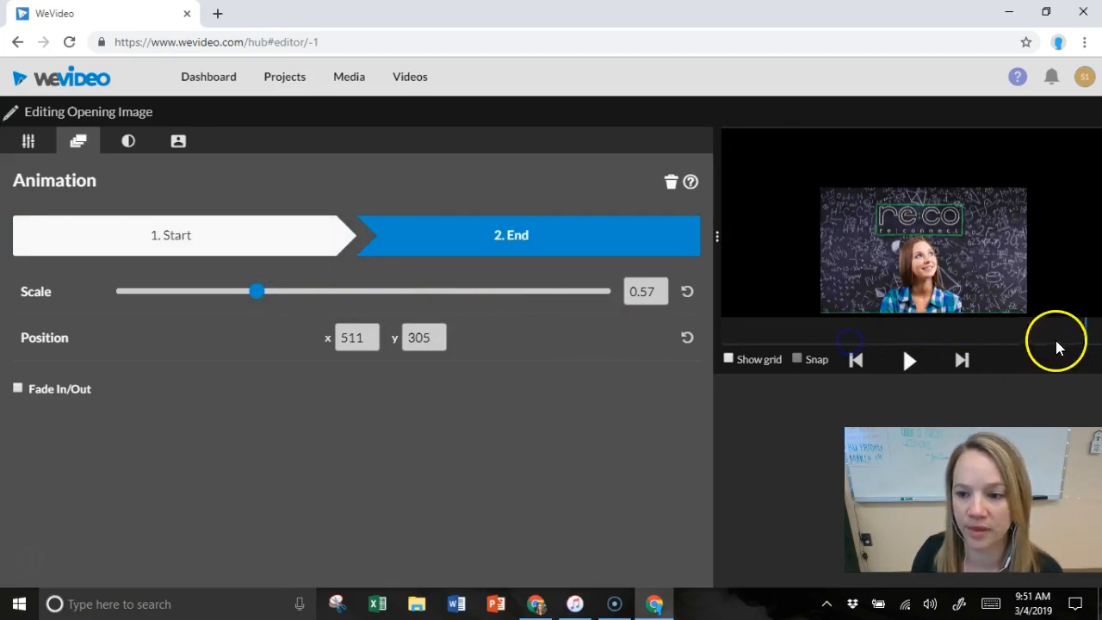
# Step: Play back the zoom-out animation and return to the image's Transform settings
pyautogui.moveTo(1082, 332); pyautogui.dragTo(1061, 338)
pyautogui.moveTo(761, 308); pyautogui.dragTo(698, 315)
pyautogui.click(910, 361)
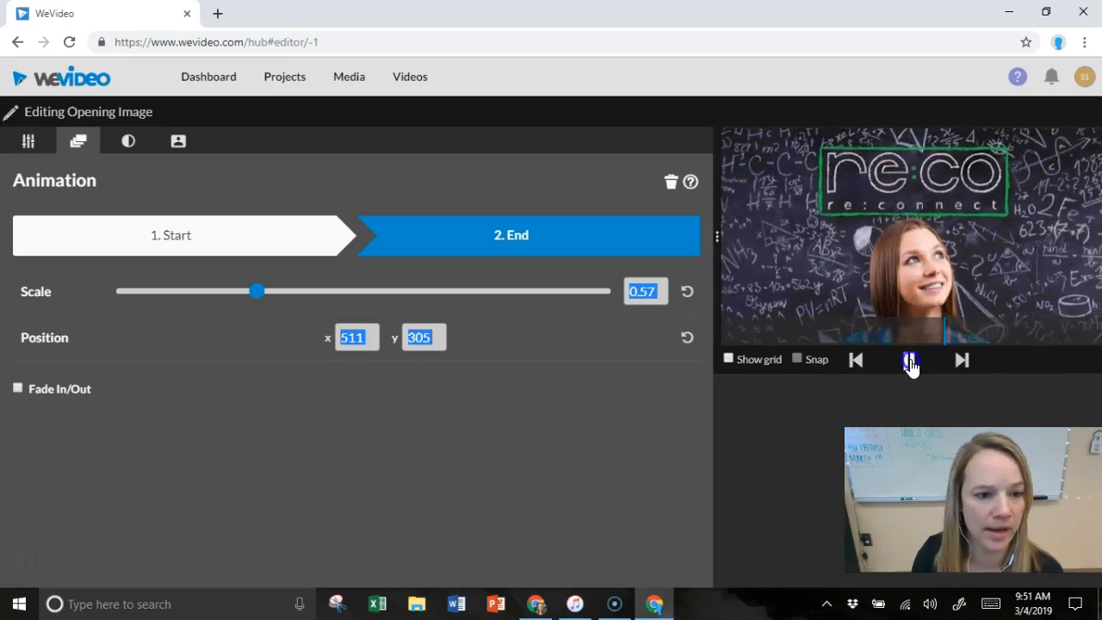
pyautogui.click(912, 368)
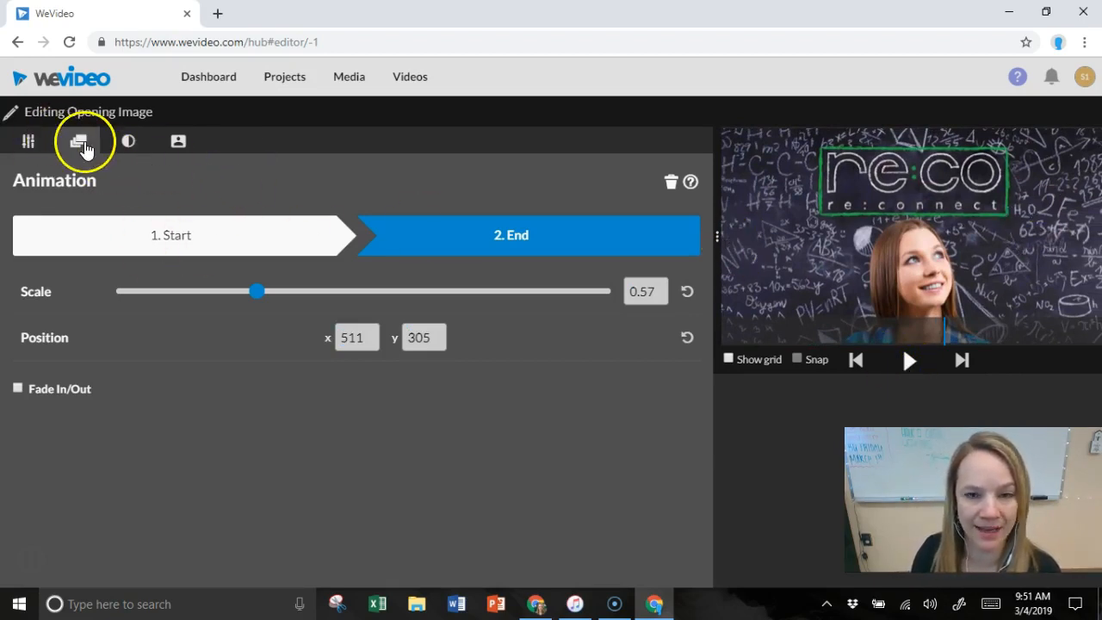
pyautogui.click(28, 148)
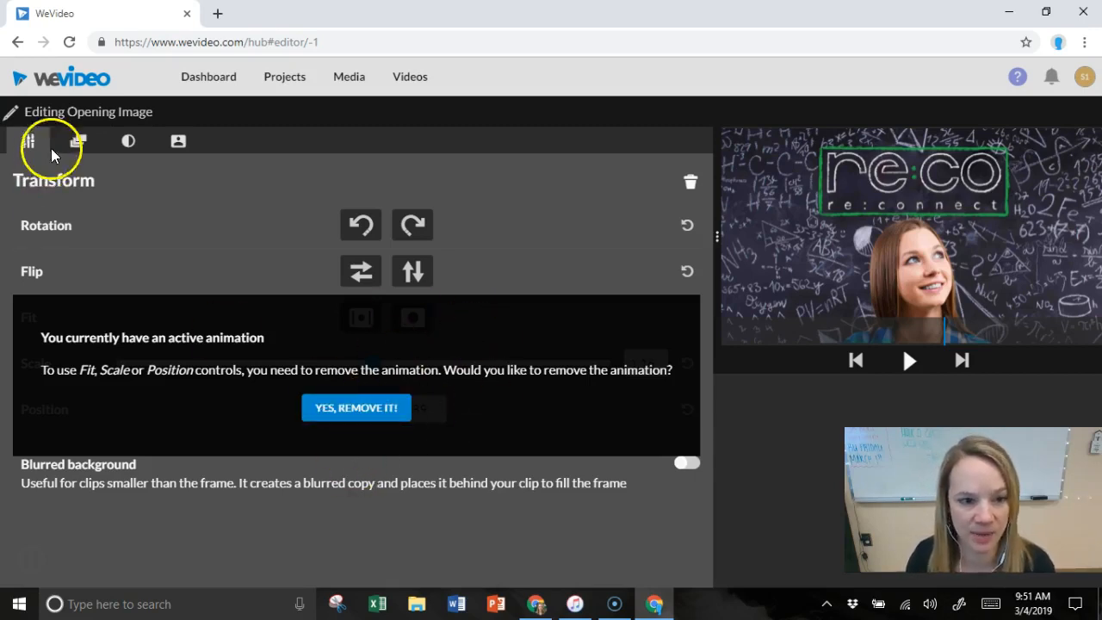
# Step: Review the opening image's Animation, Color and Color Keying settings, and finish editing the image
pyautogui.click(80, 142)
pyautogui.click(349, 438)
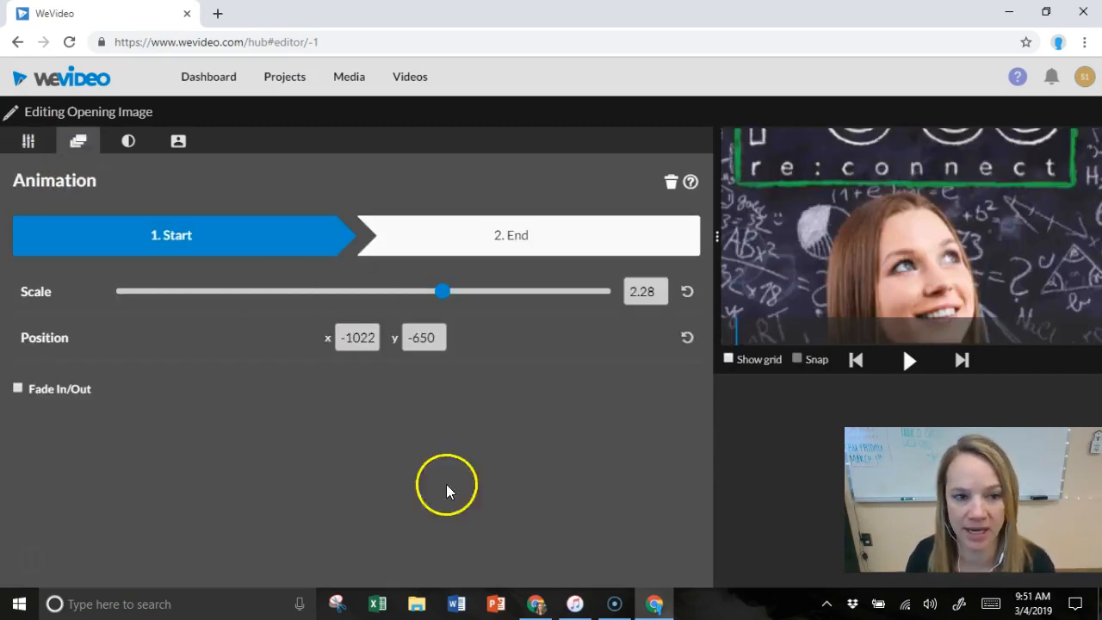
pyautogui.click(129, 143)
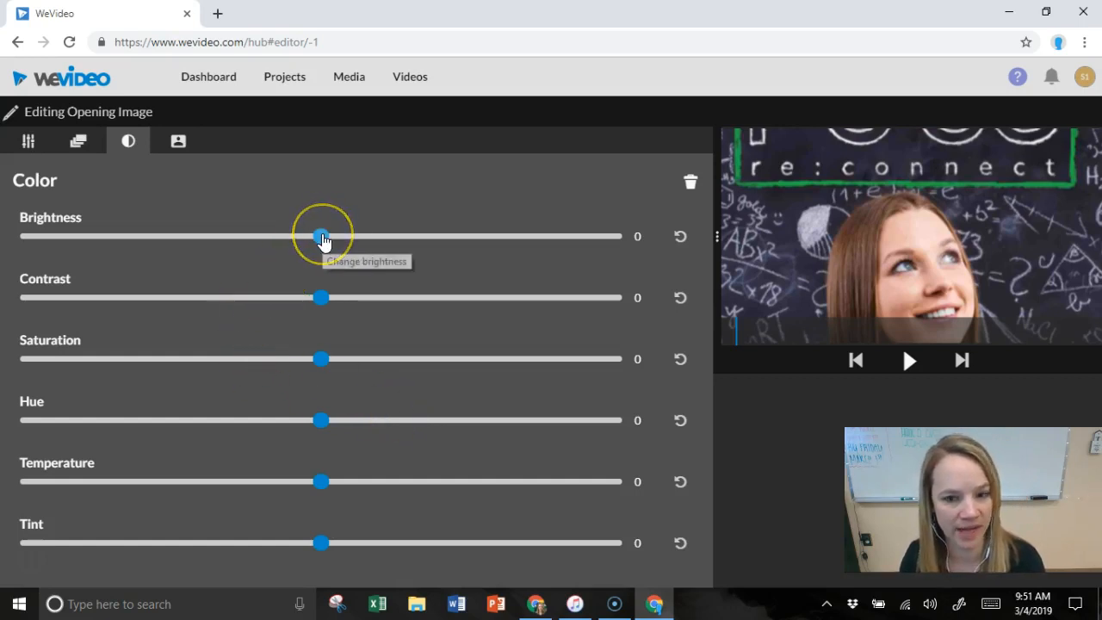
pyautogui.moveTo(323, 235)
pyautogui.mouseDown()
pyautogui.moveTo(150, 245)
pyautogui.moveTo(522, 273)
pyautogui.moveTo(310, 245)
pyautogui.moveTo(321, 244)
pyautogui.mouseUp()
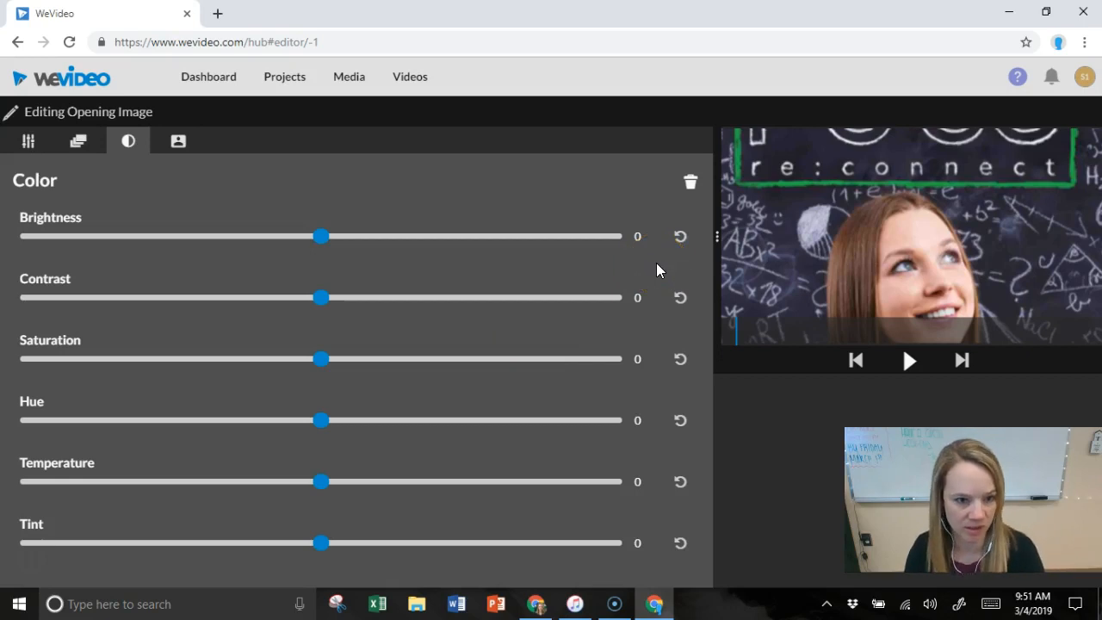
pyautogui.click(178, 143)
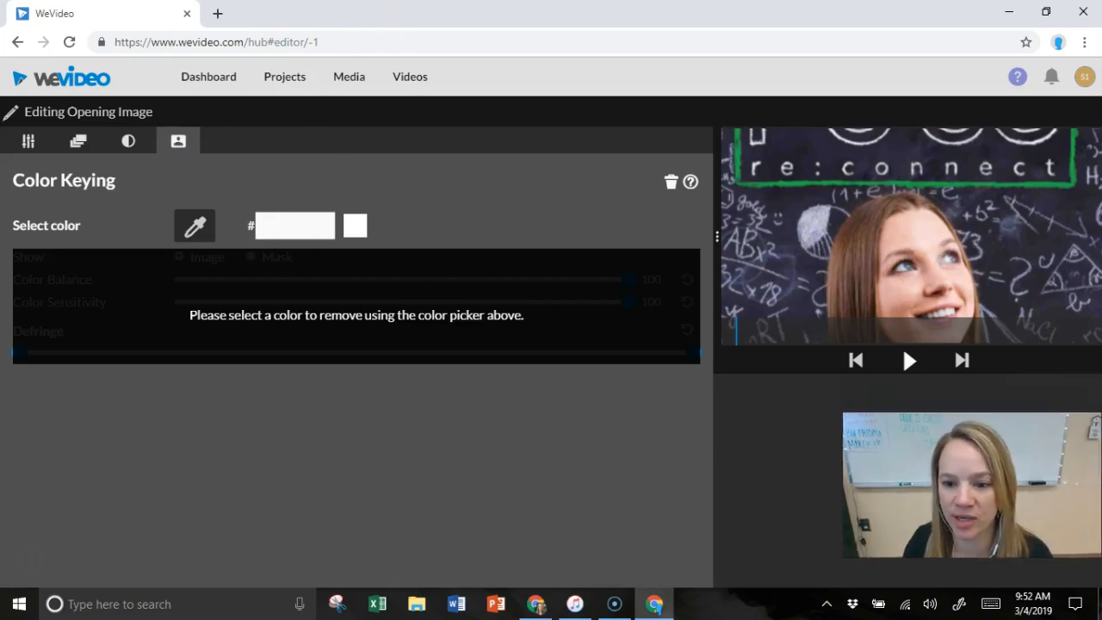
pyautogui.click(911, 492)
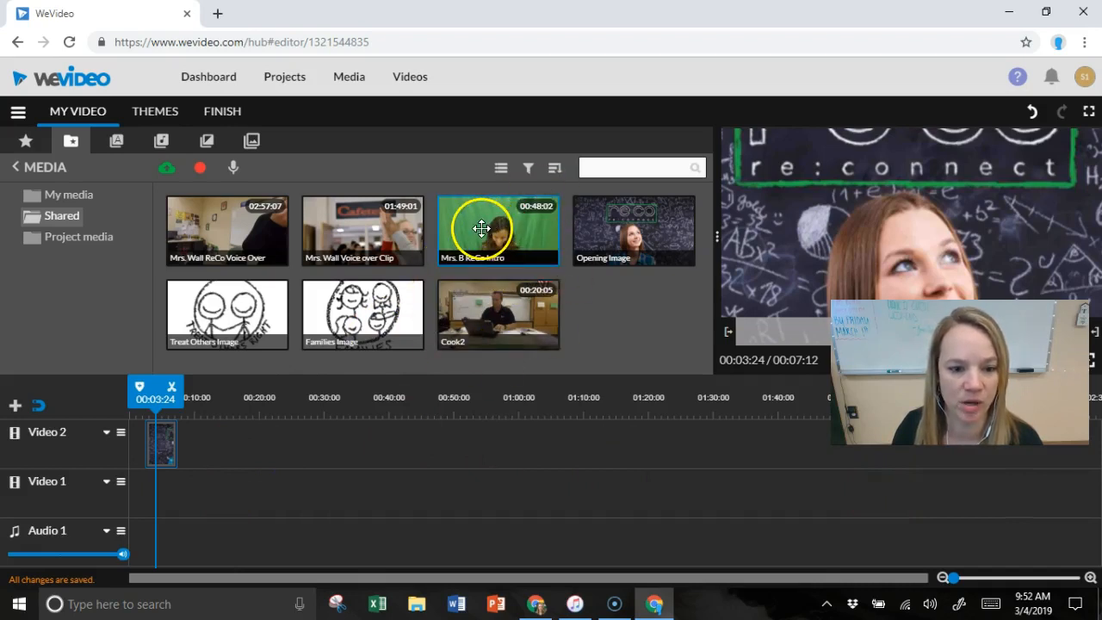
# Step: Add the shared green-screen ReCo intro clip to the Video 2 track after the opening image, starting at 00:11:20
pyautogui.click(484, 226)
pyautogui.moveTo(480, 237); pyautogui.dragTo(254, 436)
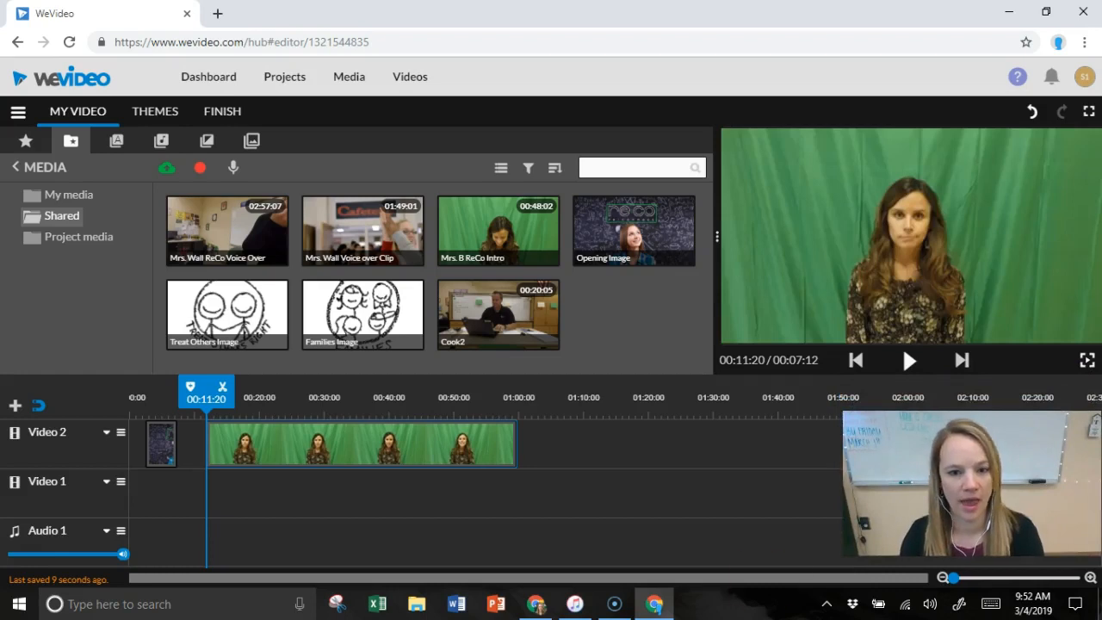
# Step: Key out the intro clip's green background by sampling color 3a844e from the preview, and finish editing the clip
pyautogui.doubleClick(335, 453)
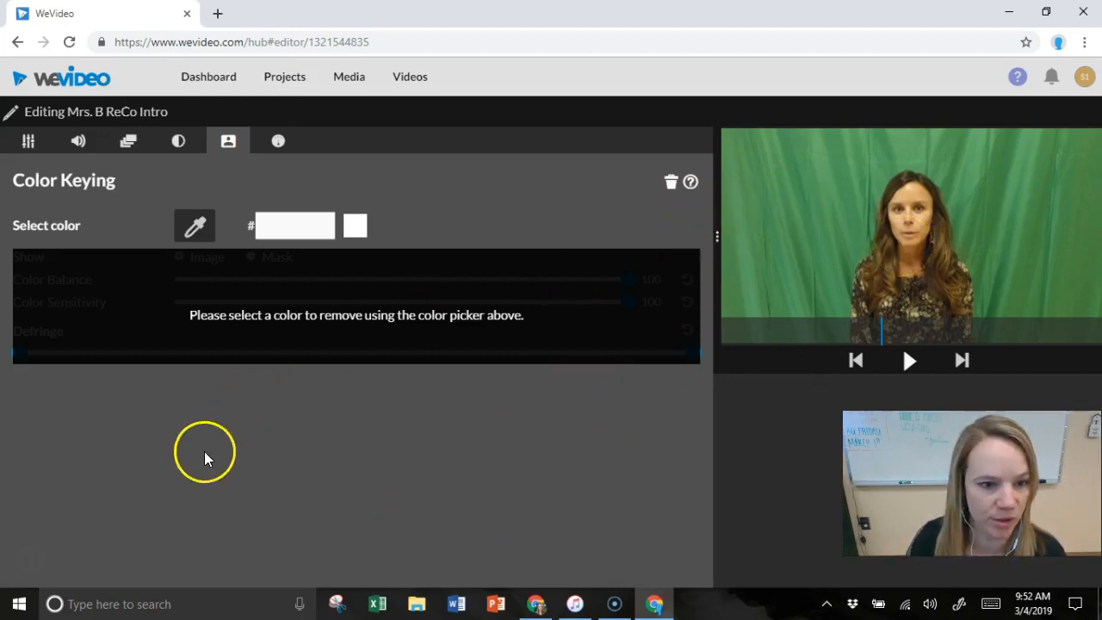
pyautogui.click(197, 229)
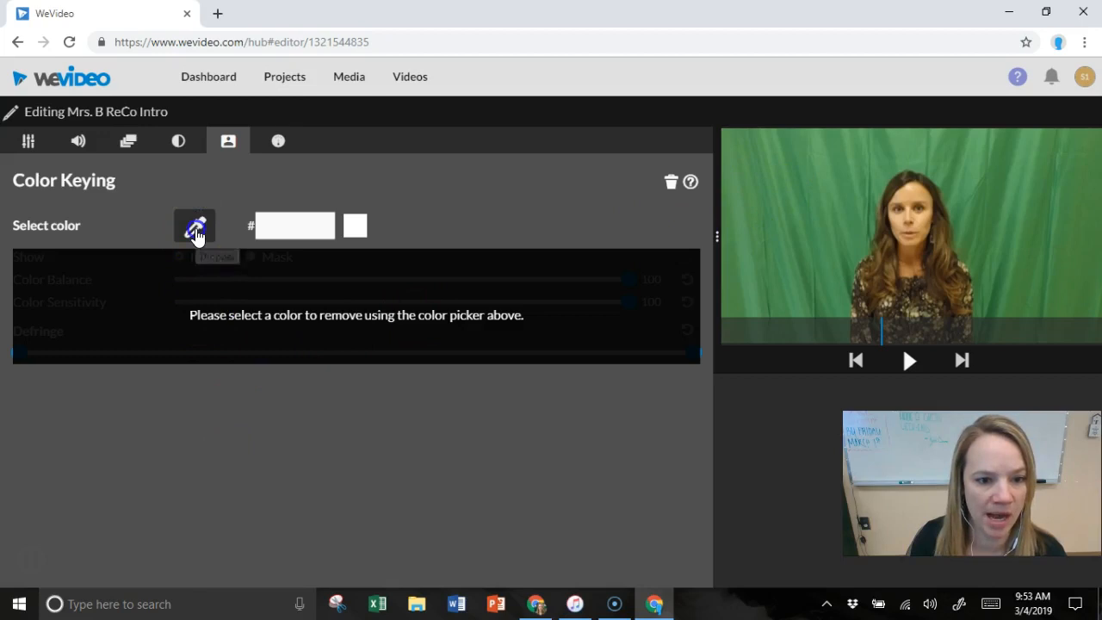
pyautogui.click(804, 192)
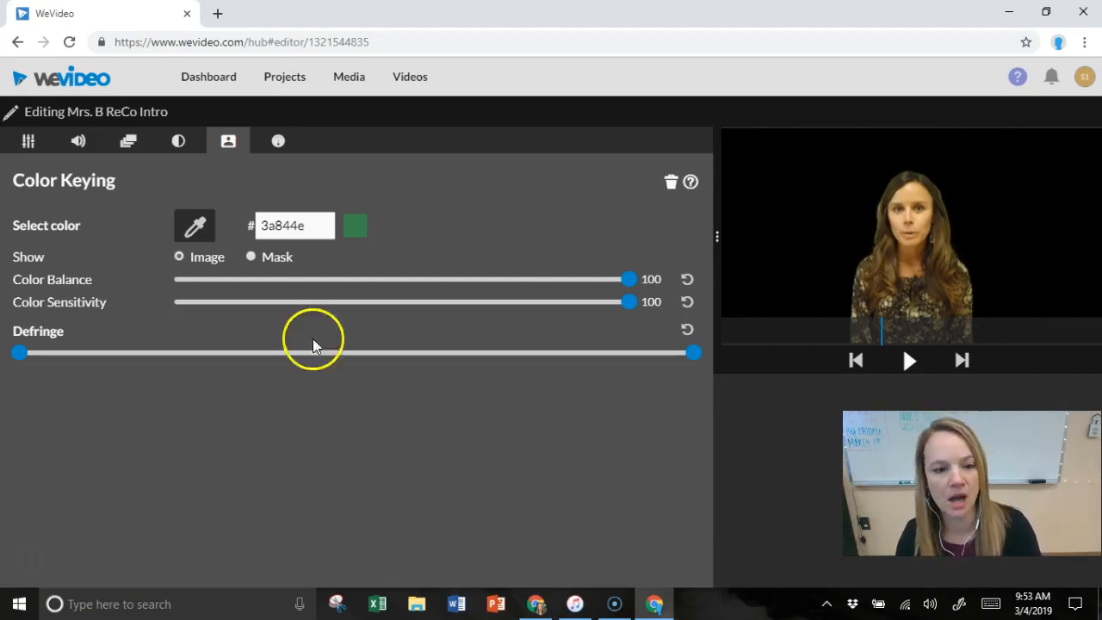
pyautogui.moveTo(23, 360)
pyautogui.mouseDown()
pyautogui.moveTo(715, 355)
pyautogui.moveTo(20, 362)
pyautogui.mouseUp()
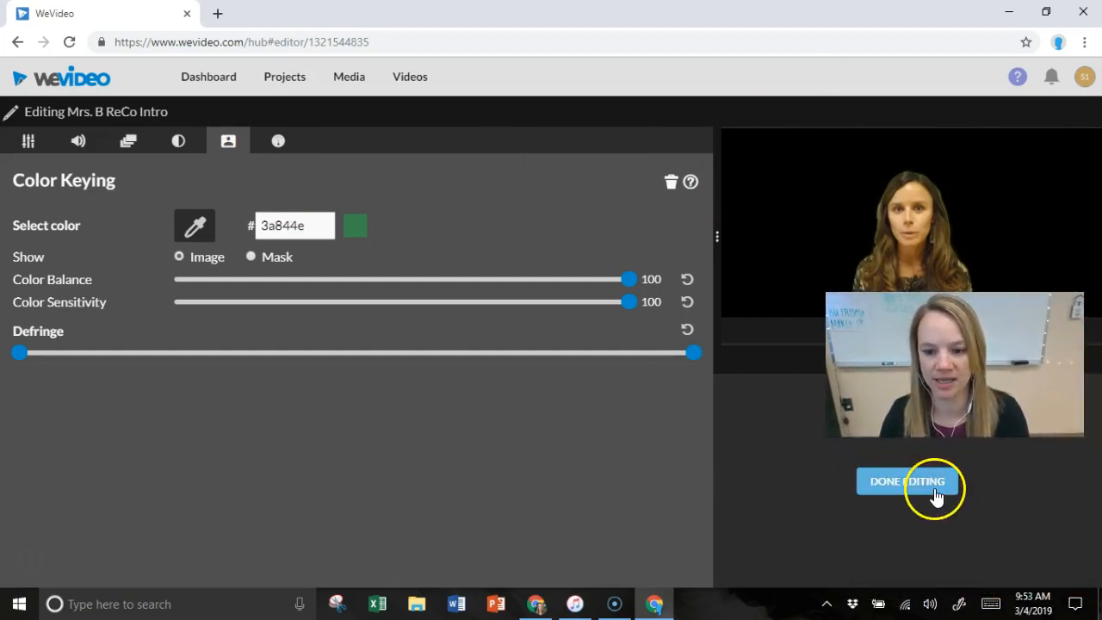
pyautogui.click(933, 485)
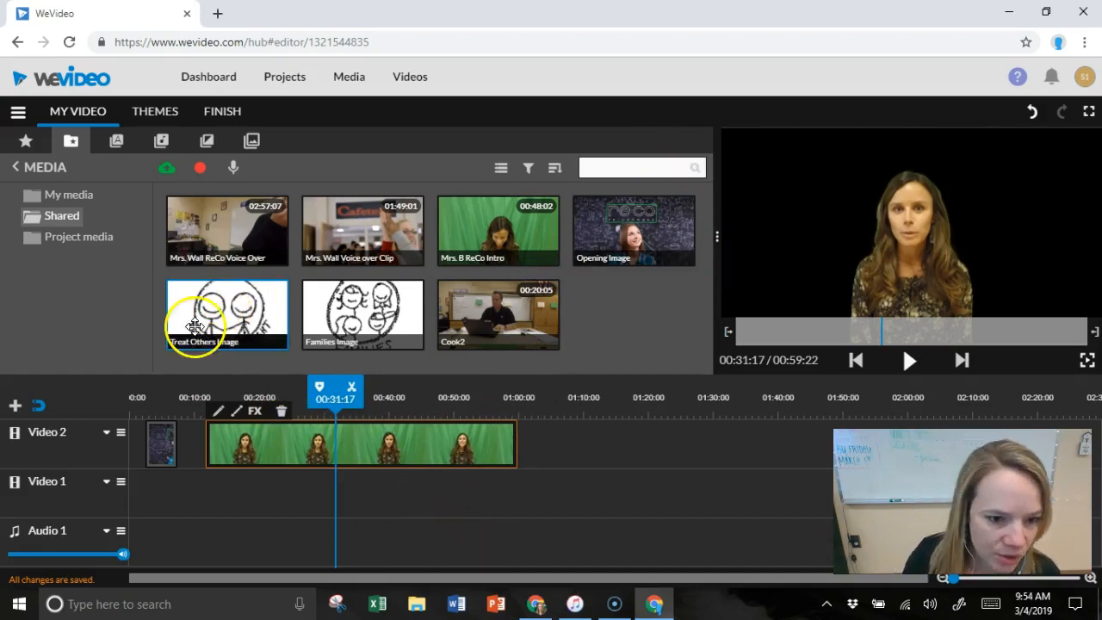
# Step: Place the Treat Others Image on Video 1 beneath the intro clip and extend it to the clip's full length
pyautogui.moveTo(207, 338); pyautogui.dragTo(234, 500)
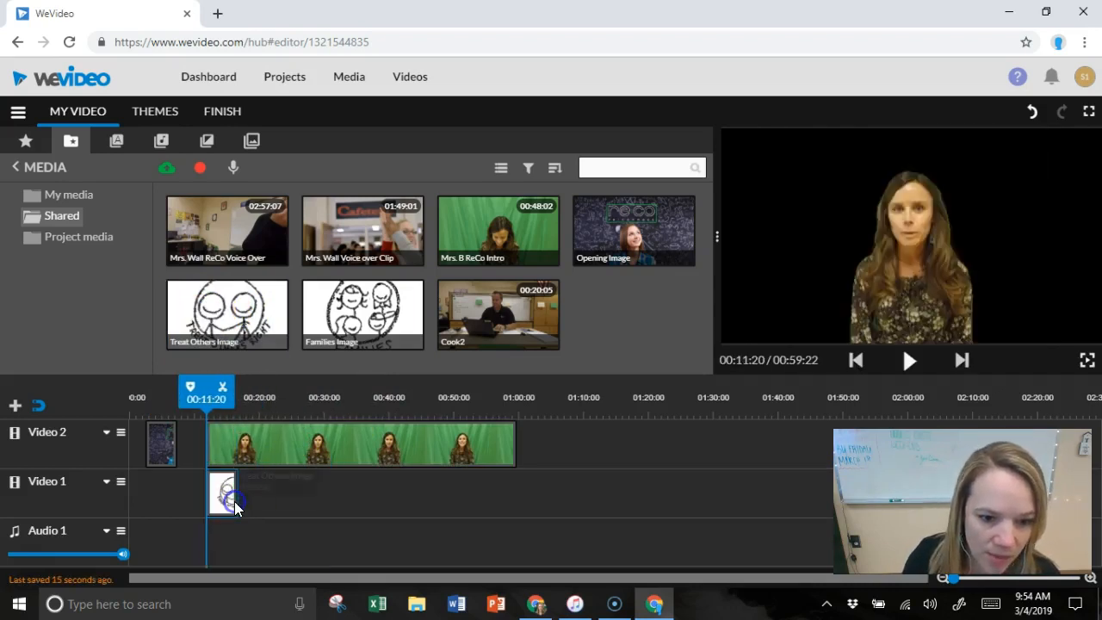
pyautogui.click(223, 487)
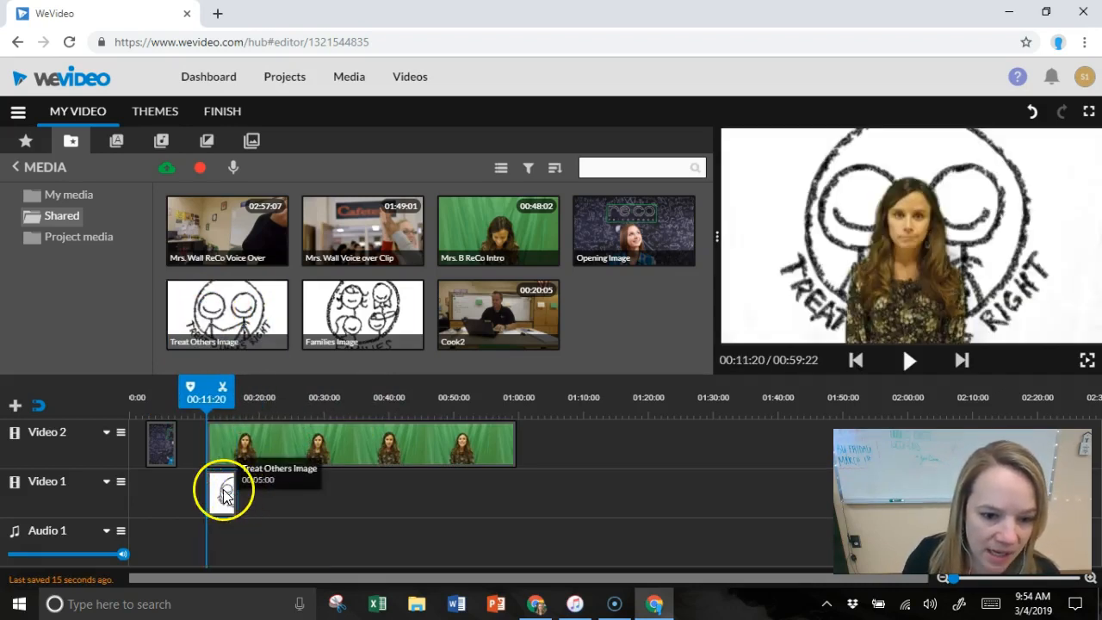
pyautogui.moveTo(234, 489); pyautogui.dragTo(515, 490)
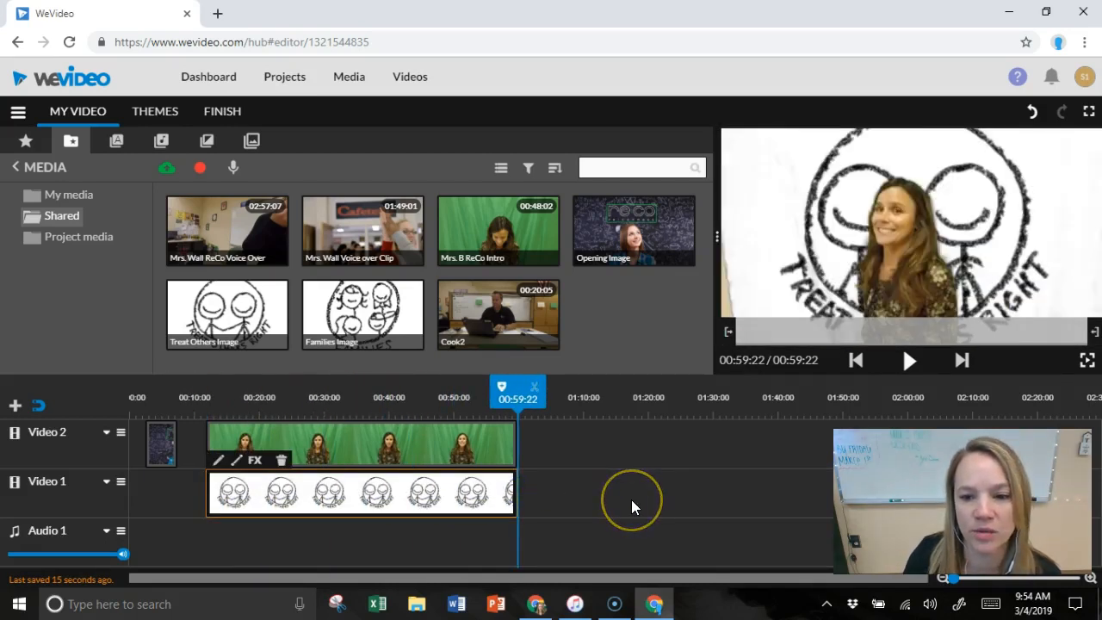
# Step: Preview the keyed intro clip over its background image at several points in the timeline
pyautogui.moveTo(519, 435); pyautogui.dragTo(353, 443)
pyautogui.click(909, 362)
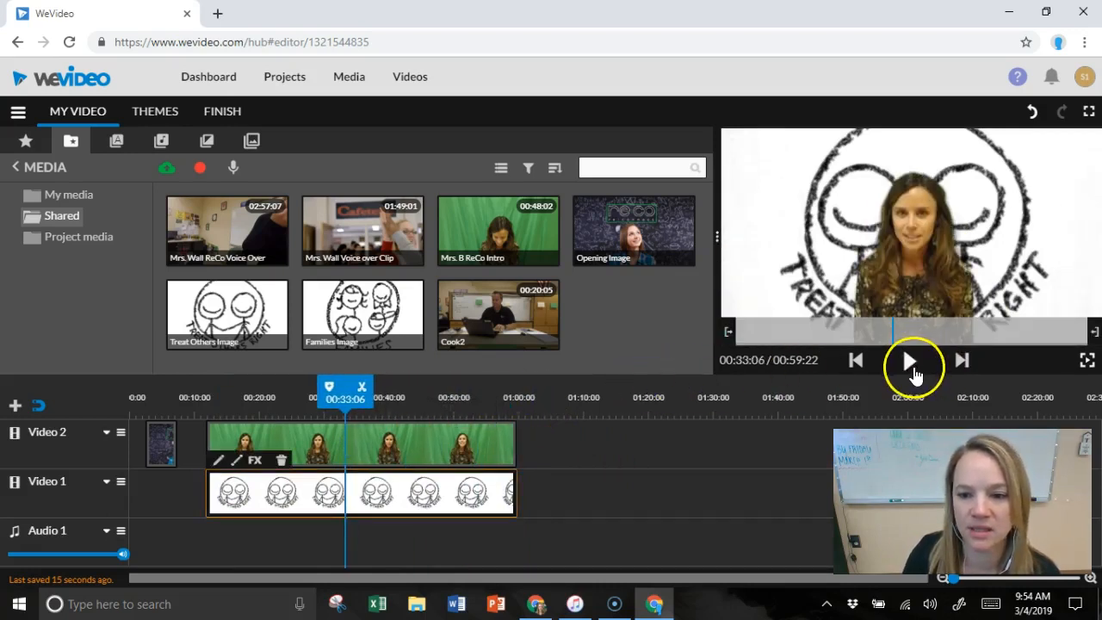
pyautogui.click(909, 362)
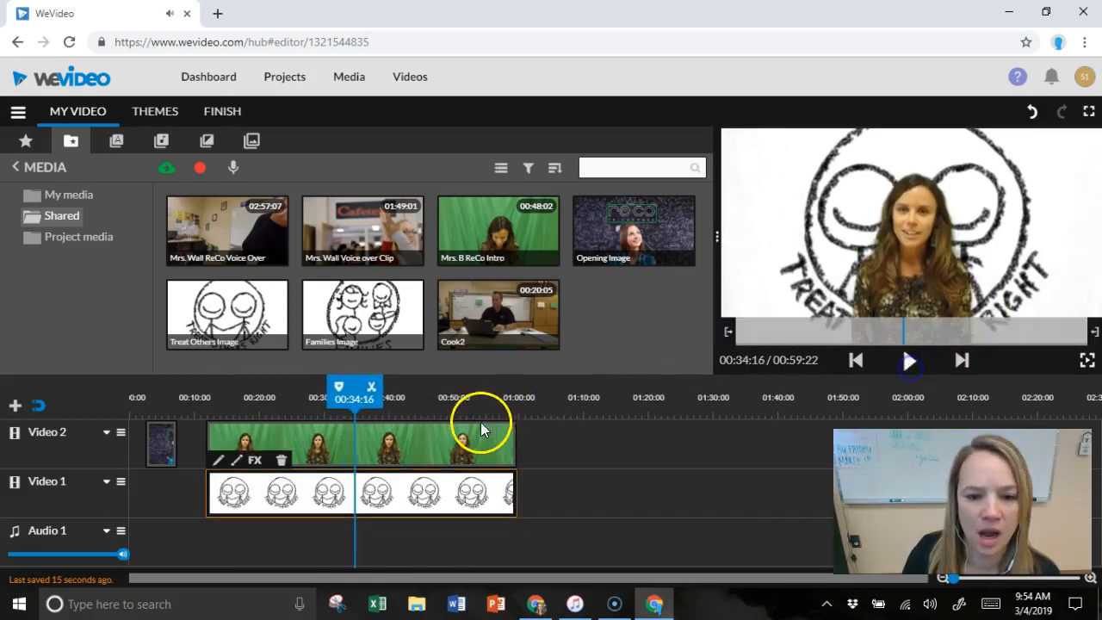
pyautogui.moveTo(359, 407); pyautogui.dragTo(428, 399)
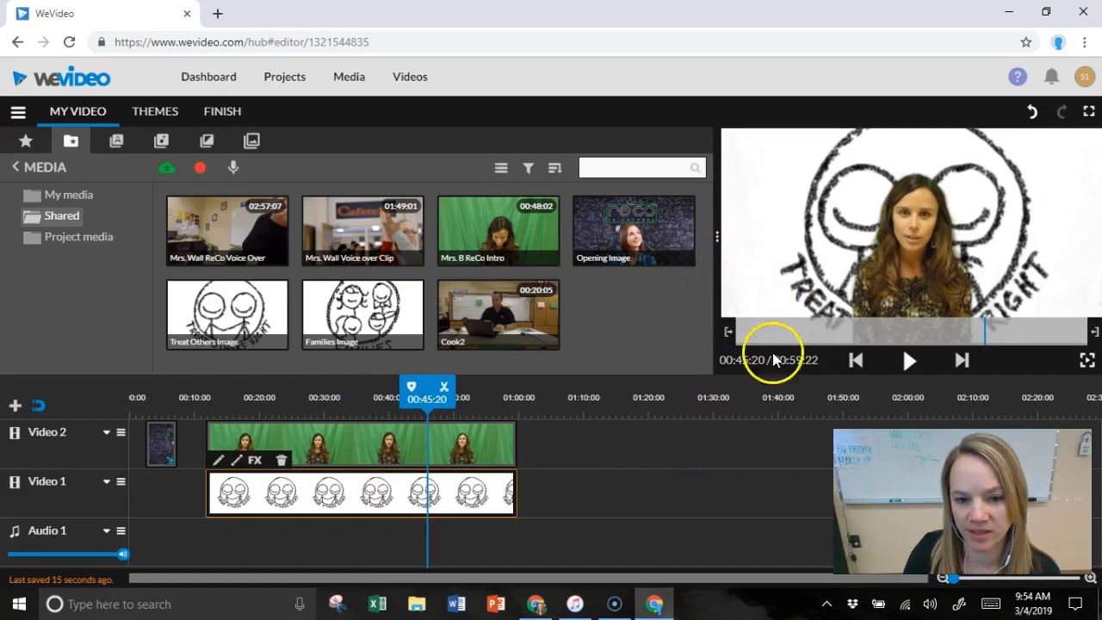
# Step: Enlarge the intro clip to a scale of about 1.44, reposition it at about x -1009, y -317, and finish editing
pyautogui.doubleClick(376, 447)
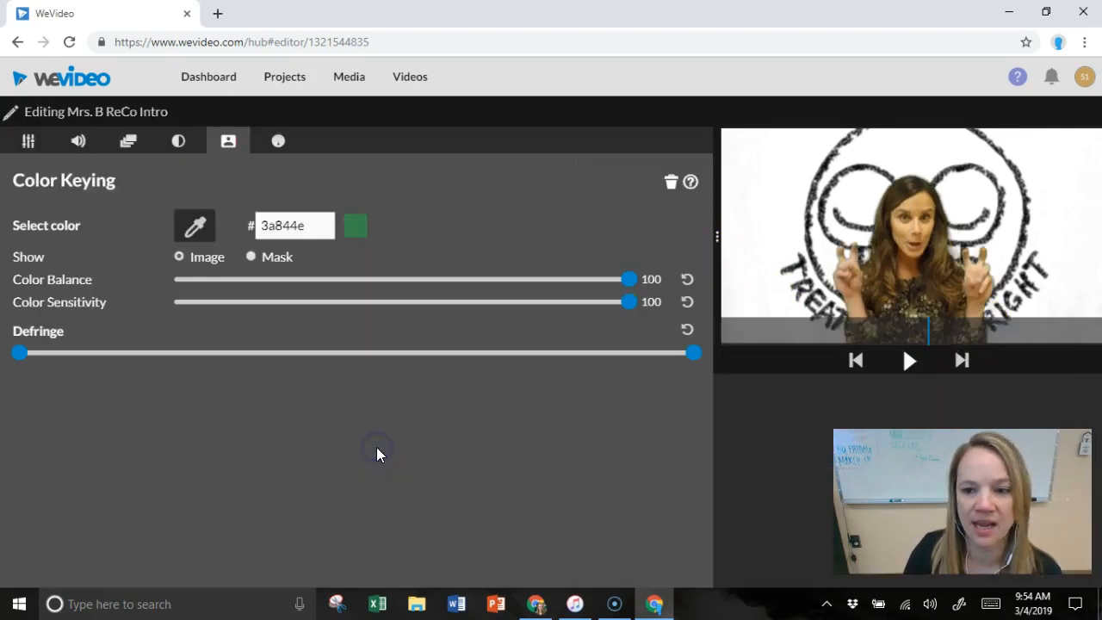
pyautogui.click(26, 142)
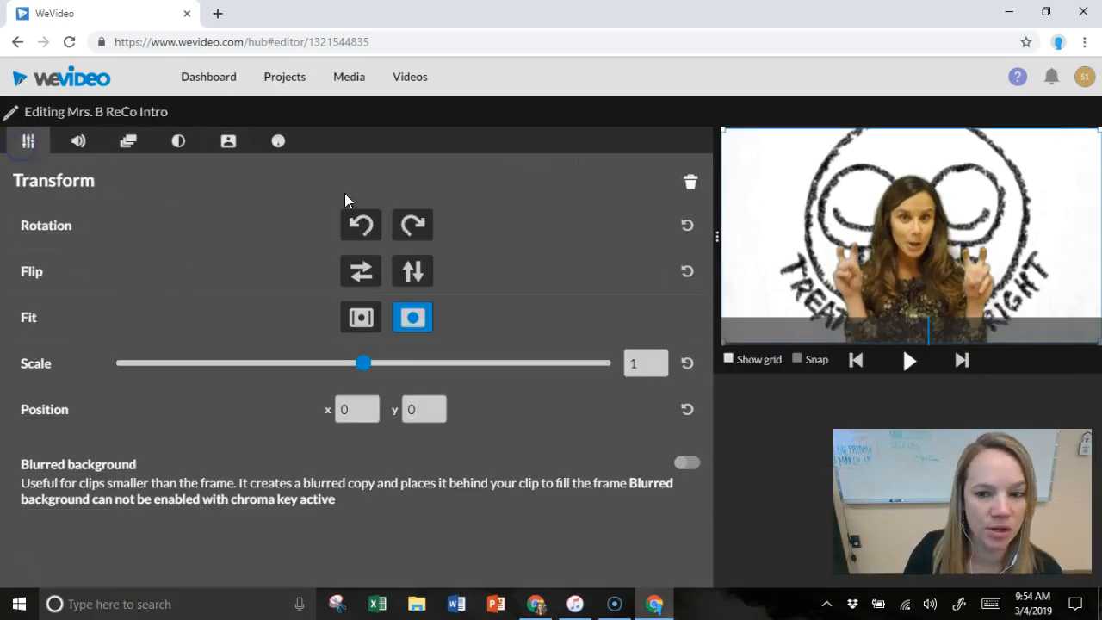
pyautogui.moveTo(828, 253); pyautogui.dragTo(804, 288)
pyautogui.moveTo(992, 147); pyautogui.dragTo(1084, 106)
pyautogui.moveTo(843, 248)
pyautogui.mouseDown()
pyautogui.moveTo(836, 212)
pyautogui.moveTo(929, 216)
pyautogui.moveTo(801, 224)
pyautogui.moveTo(807, 235)
pyautogui.mouseUp()
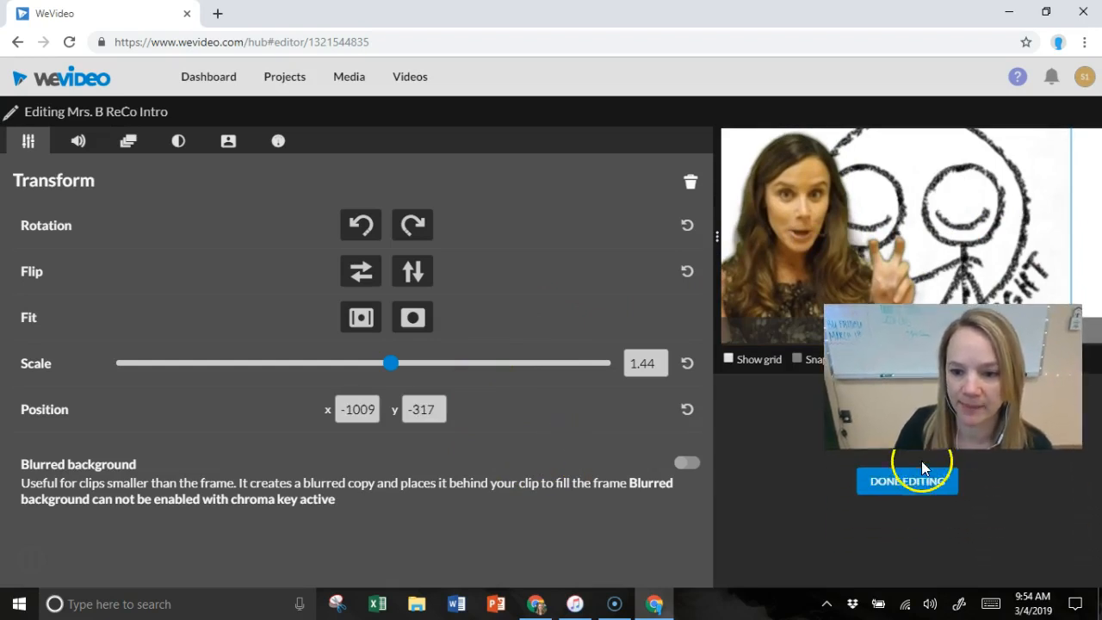
pyautogui.click(908, 482)
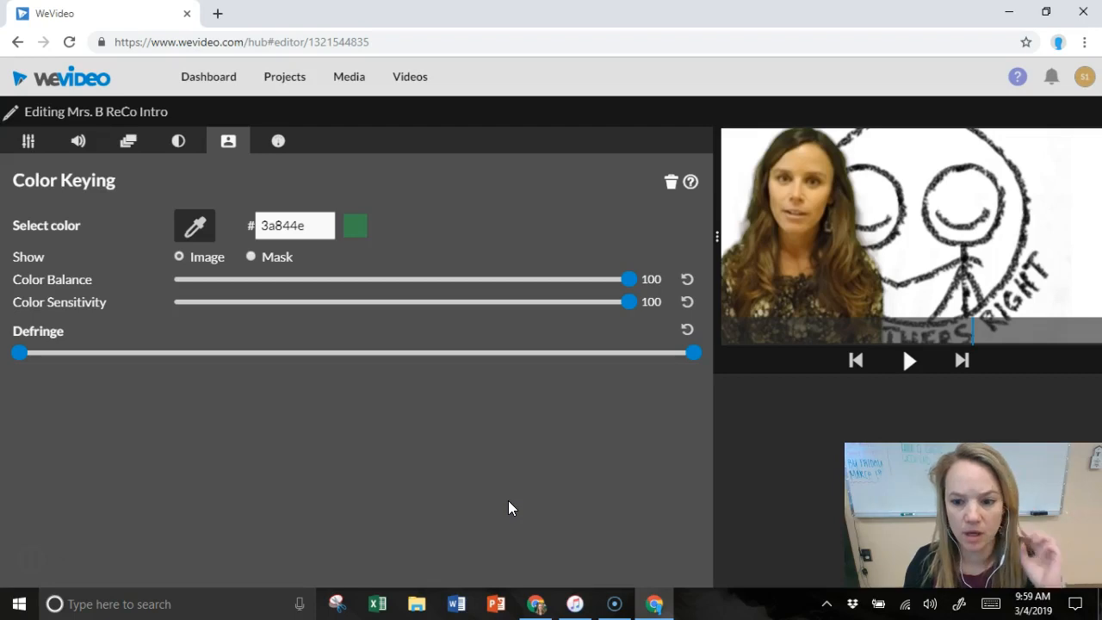
# Step: Try the intro clip at the fastest speed, 10x, and play back a short part of it
pyautogui.click(278, 147)
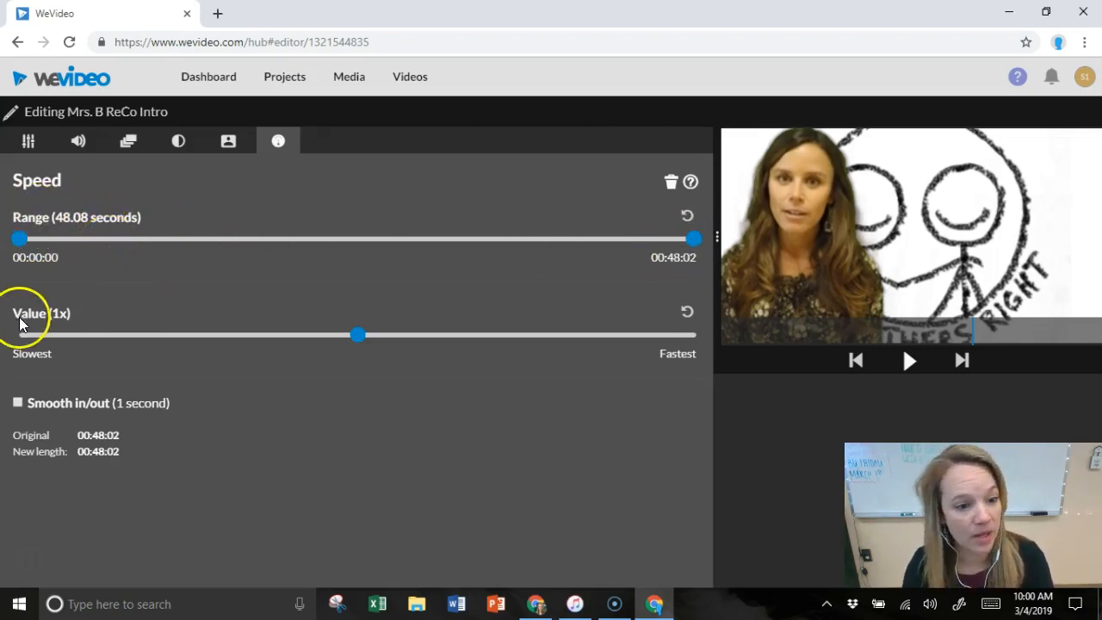
pyautogui.moveTo(355, 333); pyautogui.dragTo(693, 354)
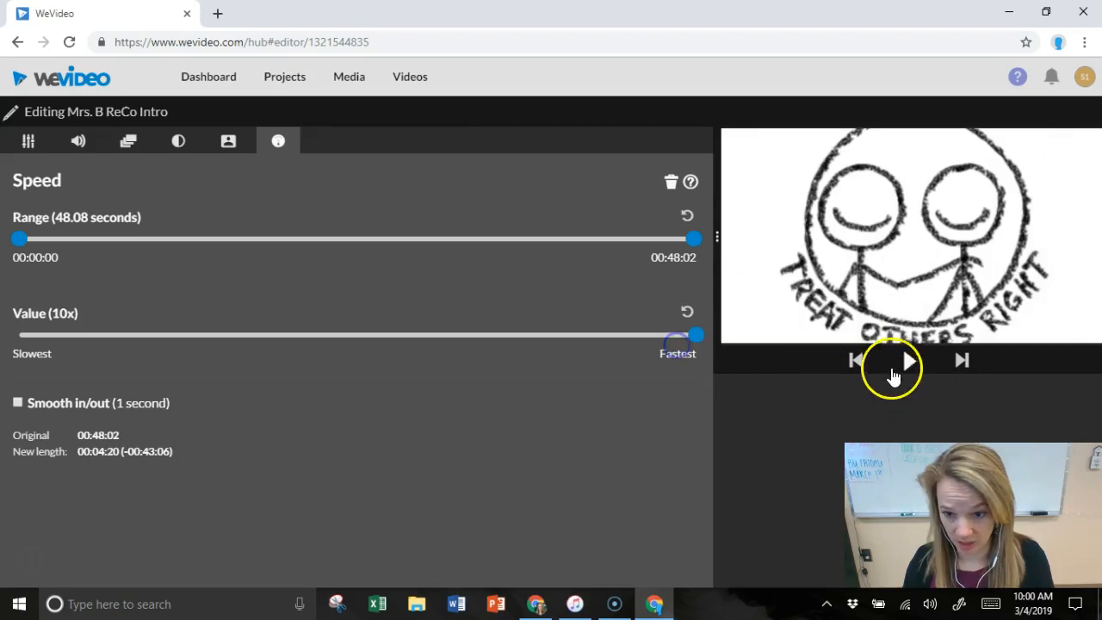
pyautogui.click(907, 361)
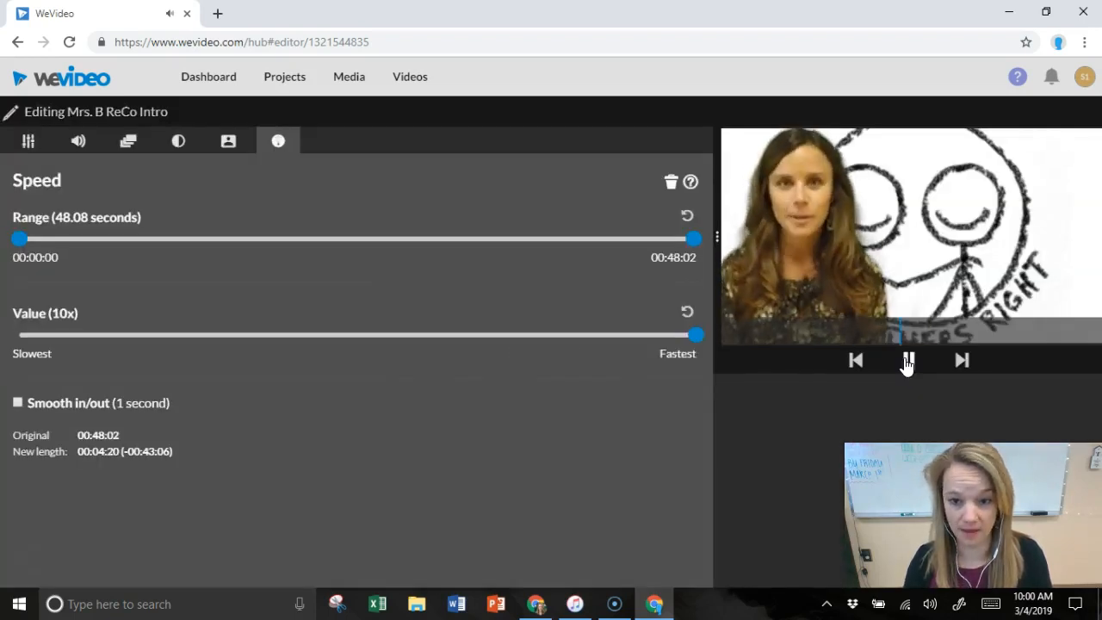
pyautogui.click(905, 361)
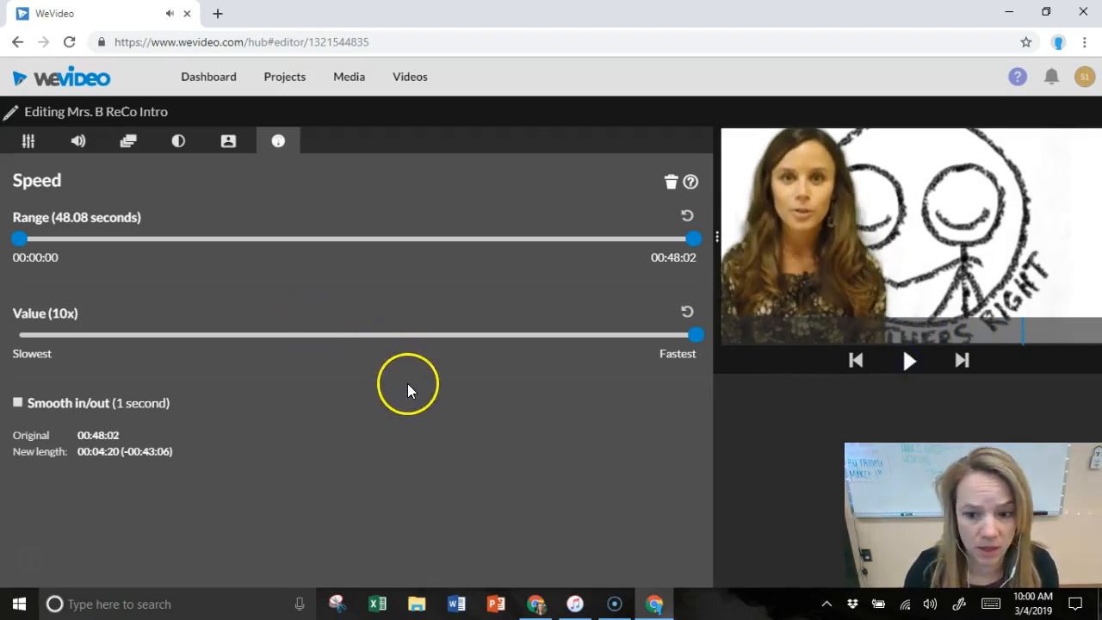
# Step: Enable Smooth in/out for the intro clip's speed and set the speed value to 1x
pyautogui.click(16, 404)
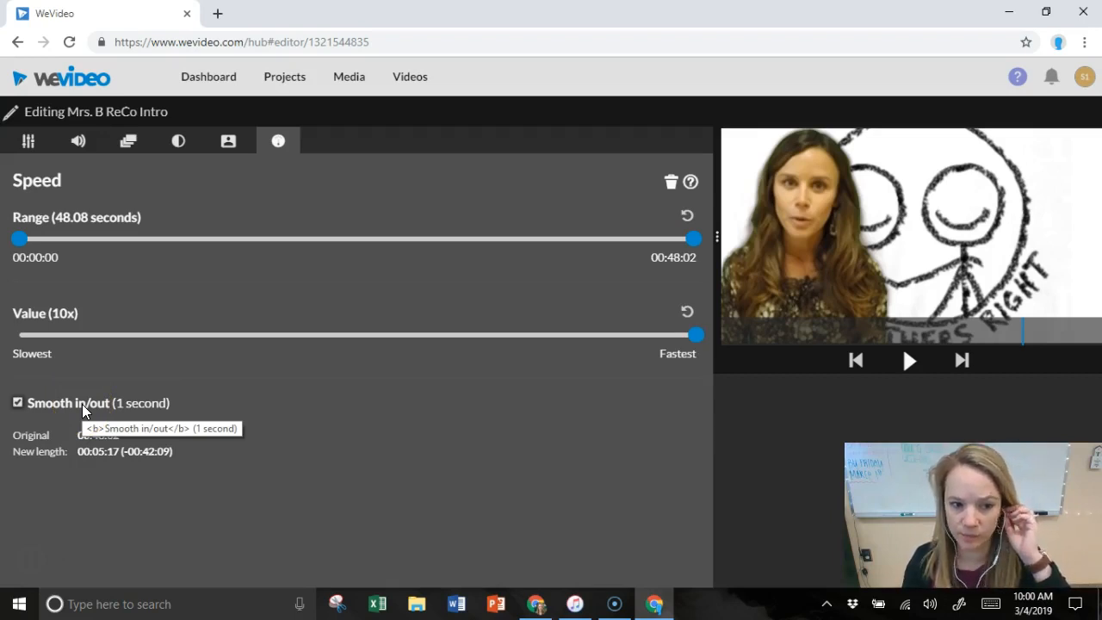
pyautogui.moveTo(689, 335); pyautogui.dragTo(356, 343)
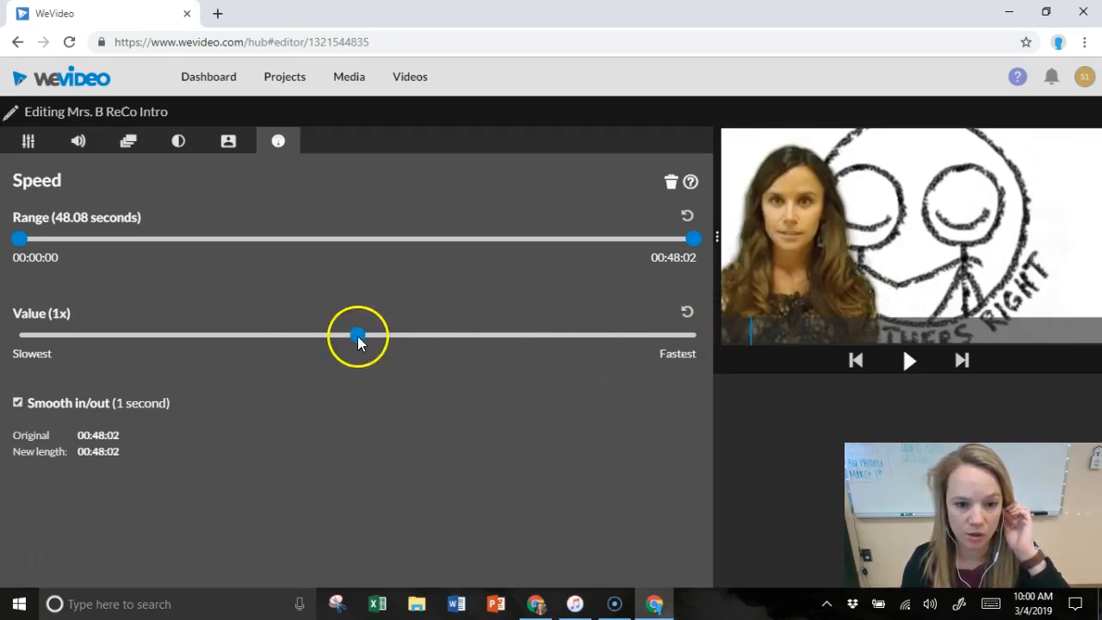